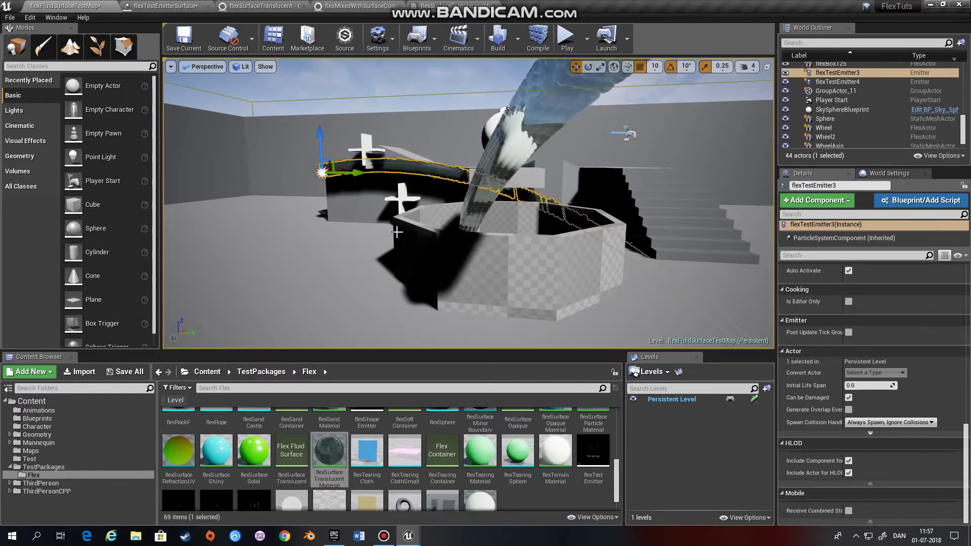
Step: Play-test the level, running the character around the fluid emitters, through the spilled fluid and into the basin, and end the play session
{"action": "right_click_drag", "start_coordinate": [388, 231], "coordinate": [549, 203]}
{"action": "key", "text": "s"}
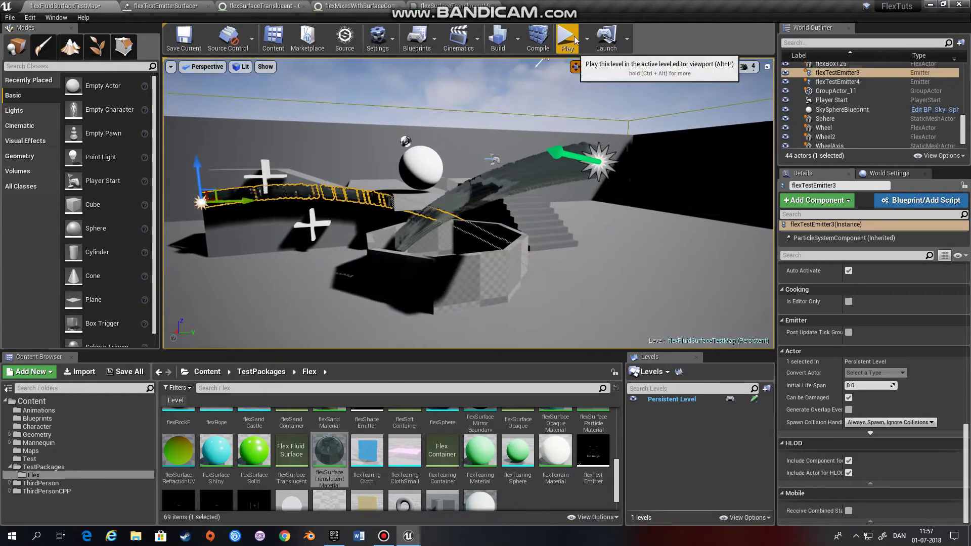
{"action": "left_click", "coordinate": [567, 38]}
{"action": "key", "text": "w"}
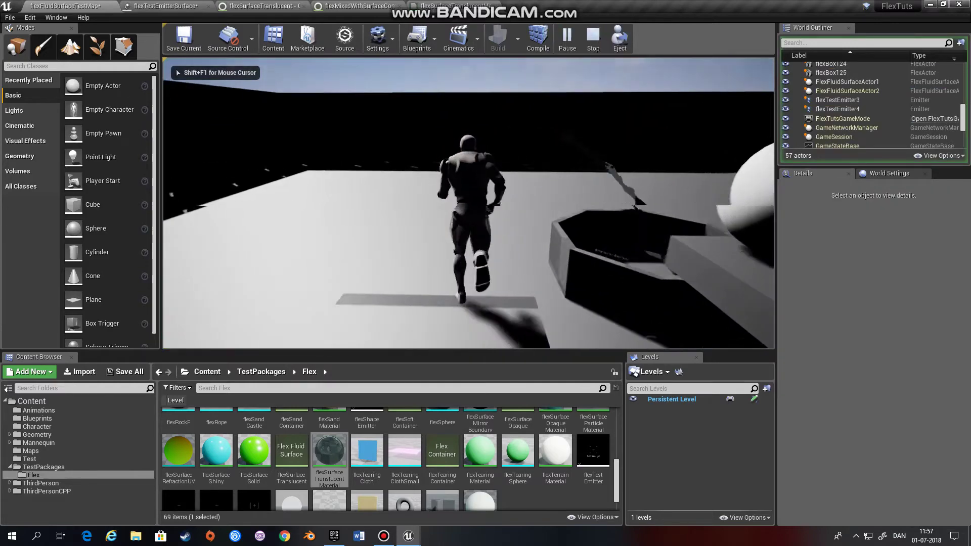
{"action": "key", "text": "a"}
{"action": "key", "text": "w"}
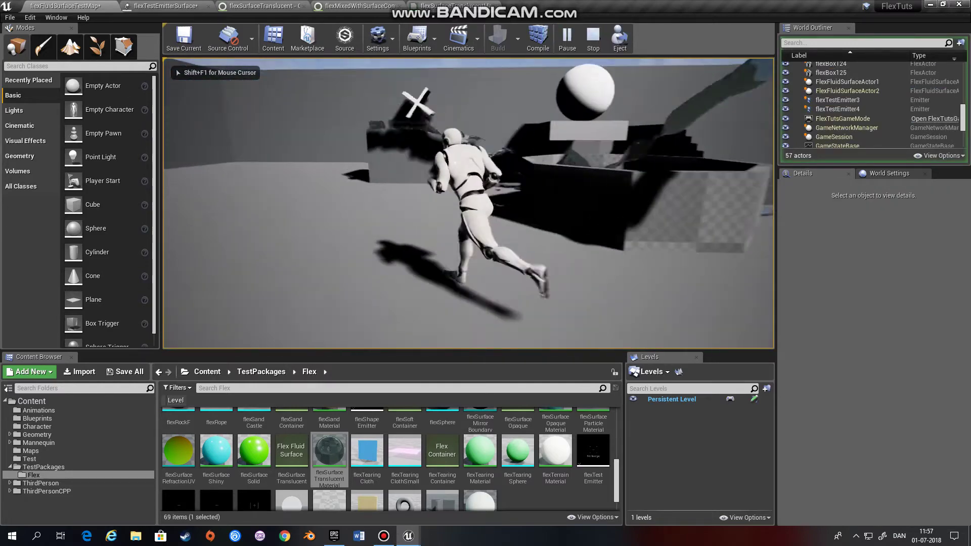
{"action": "key", "text": "w"}
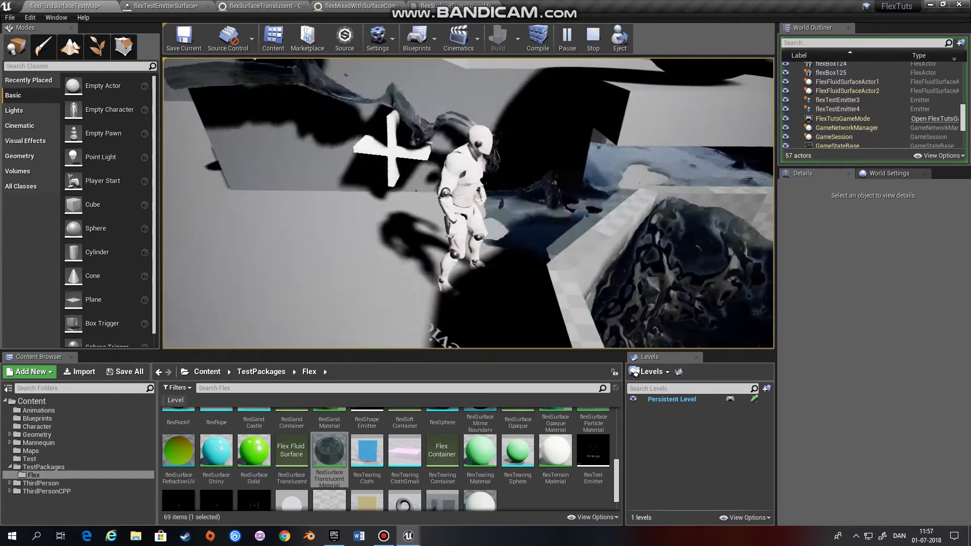
{"action": "key", "text": "s"}
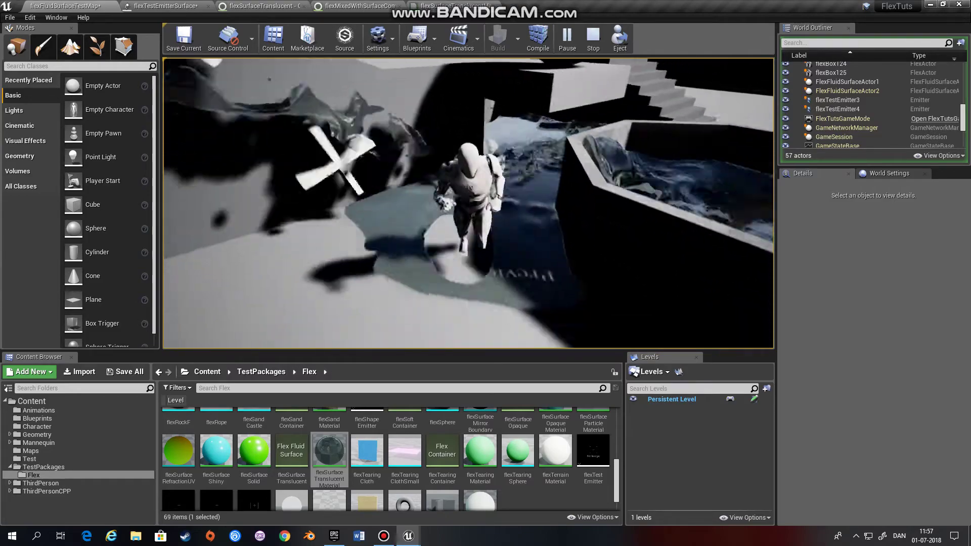
{"action": "key", "text": "w"}
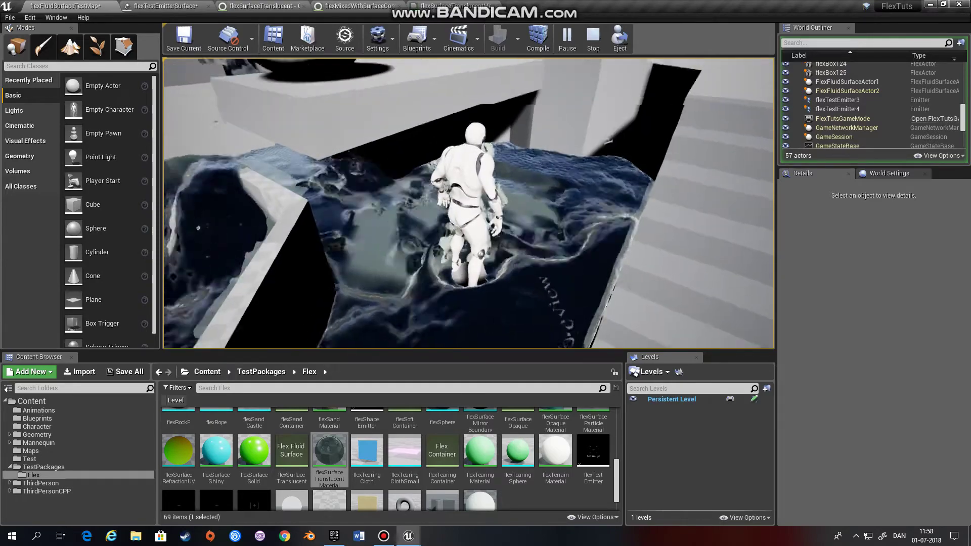
{"action": "key", "text": "s"}
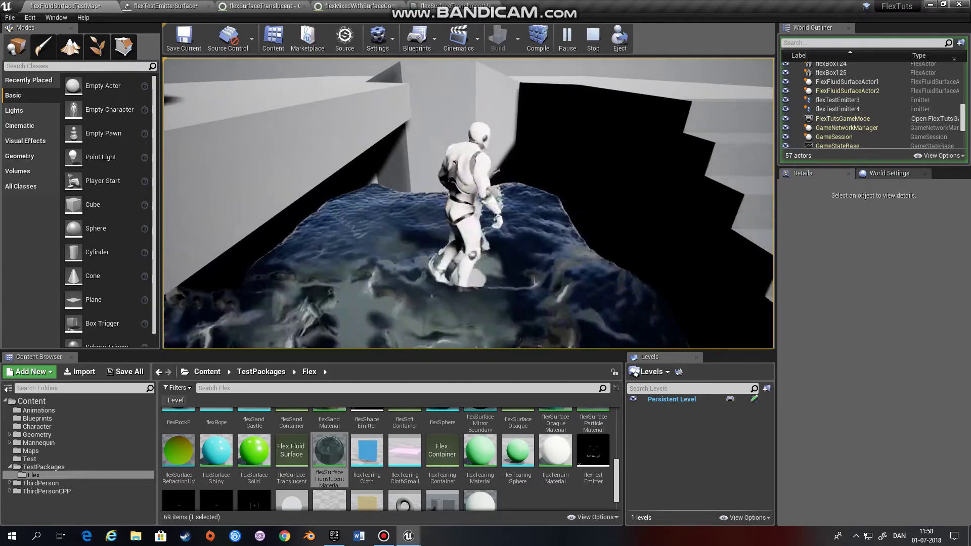
{"action": "key", "text": "s"}
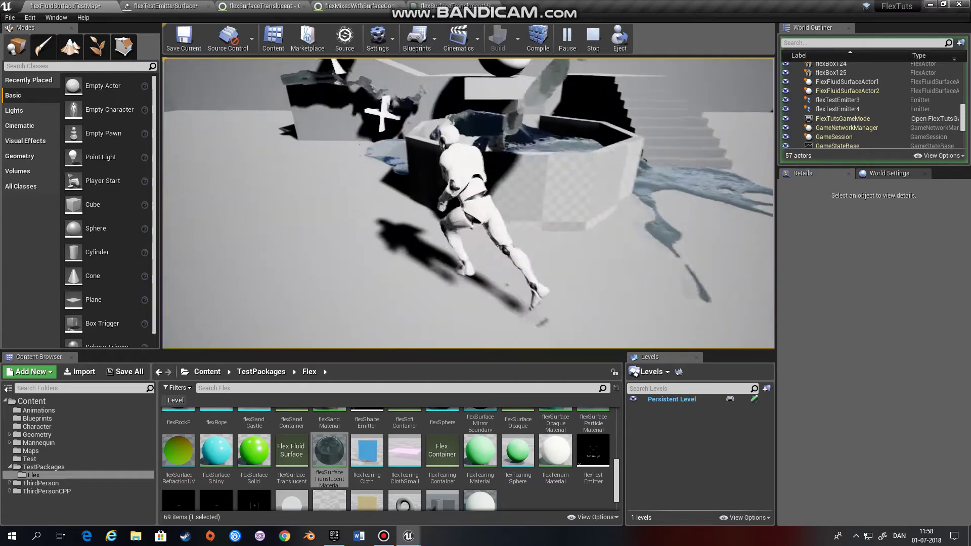
{"action": "key", "text": "w"}
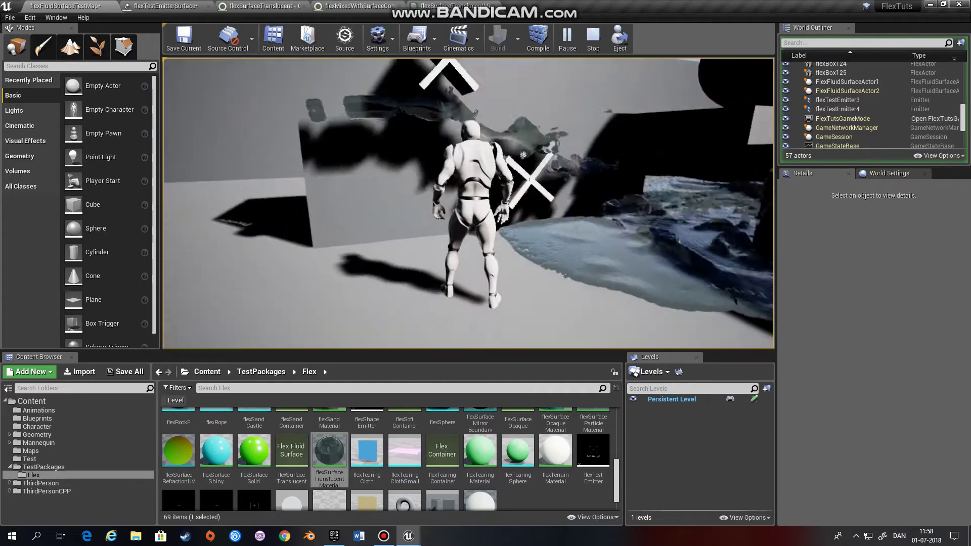
{"action": "key", "text": "w"}
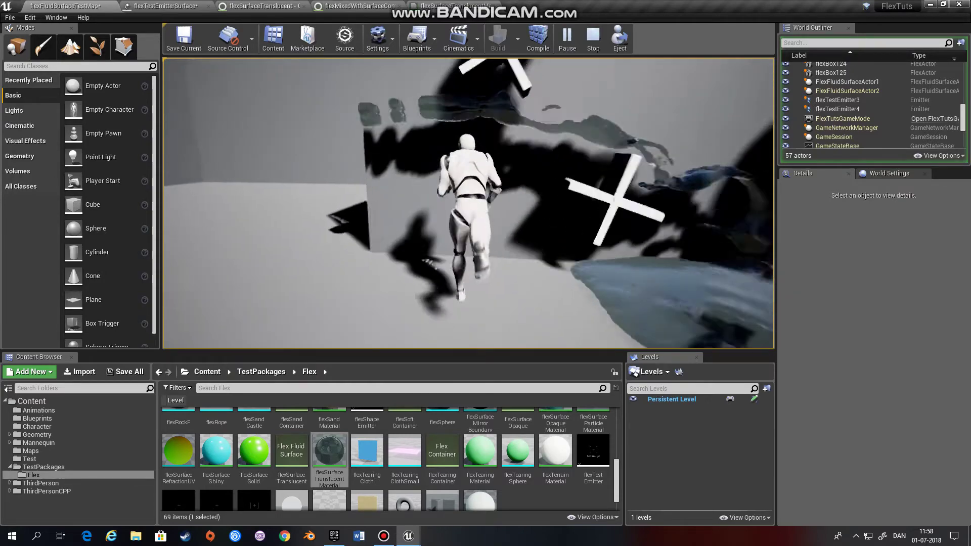
{"action": "key", "text": "s"}
{"action": "key", "text": "w"}
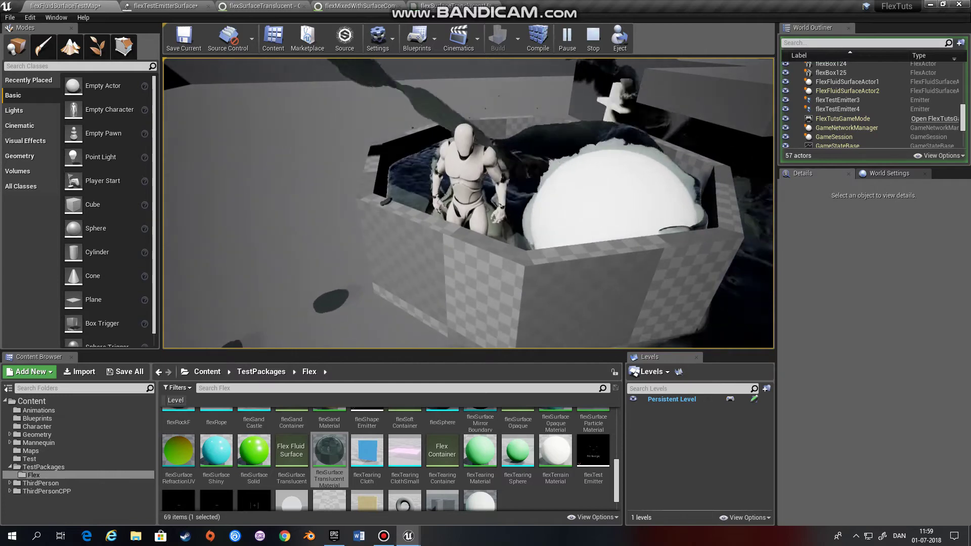
{"action": "key", "text": "Escape"}
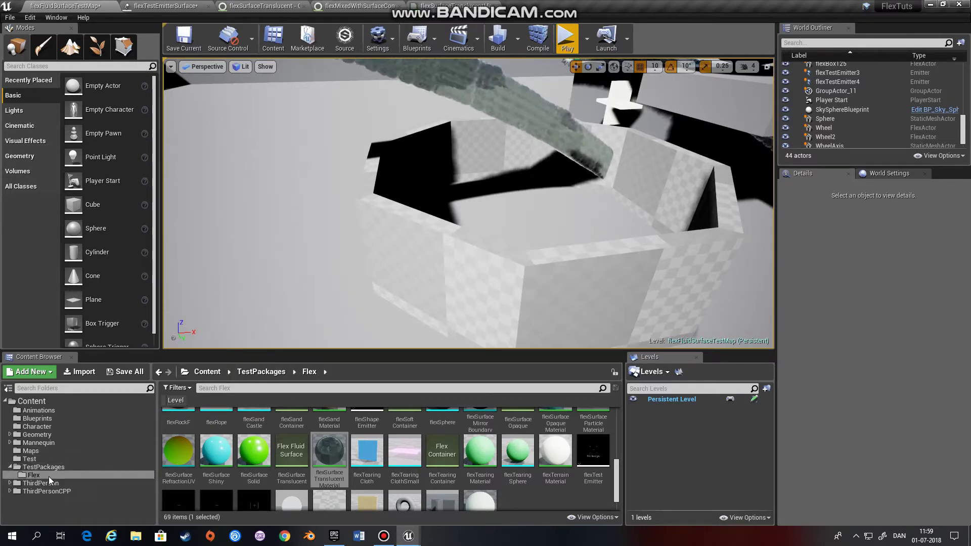
Step: Open the flexTestEmitterSurface particle system and review the emitter's Flex container and fluid surface template settings
{"action": "scroll", "coordinate": [283, 468], "scroll_direction": "down", "scroll_amount": 1}
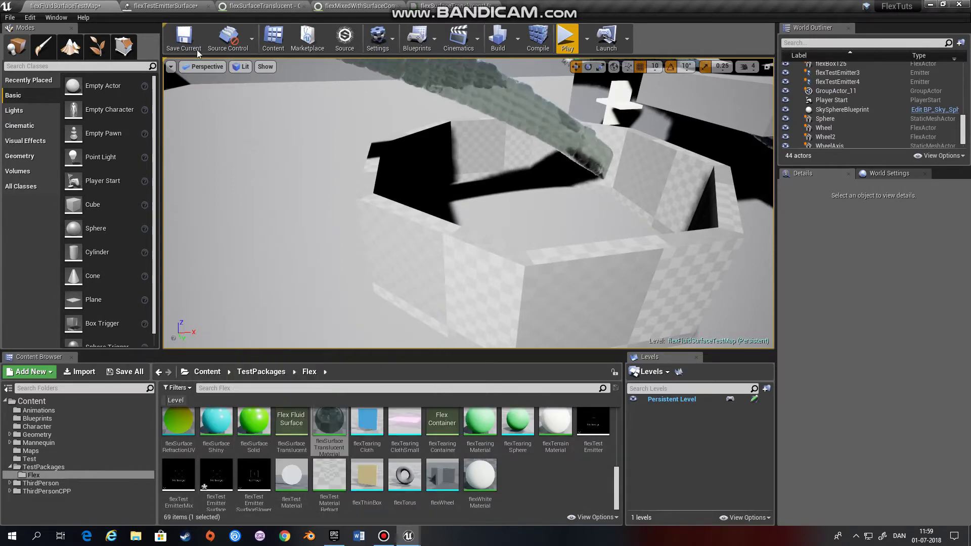
{"action": "left_click", "coordinate": [165, 6]}
{"action": "left_click_drag", "start_coordinate": [177, 198], "coordinate": [173, 220]}
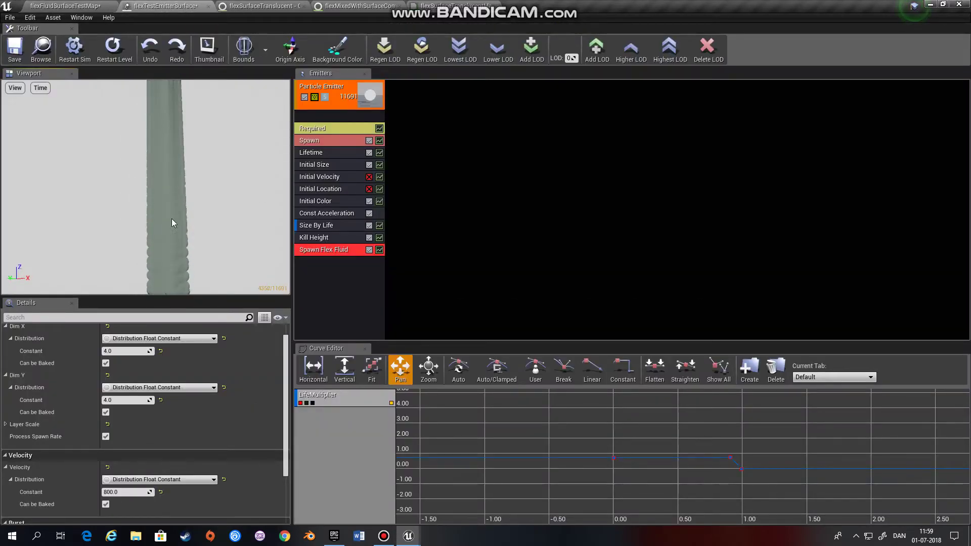
{"action": "left_click", "coordinate": [336, 106]}
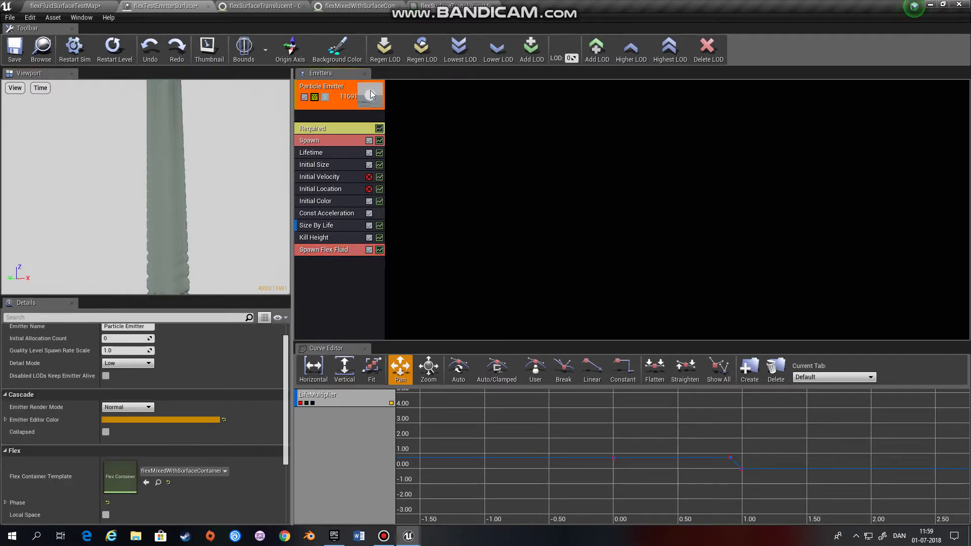
{"action": "scroll", "coordinate": [217, 399], "scroll_direction": "down", "scroll_amount": 5}
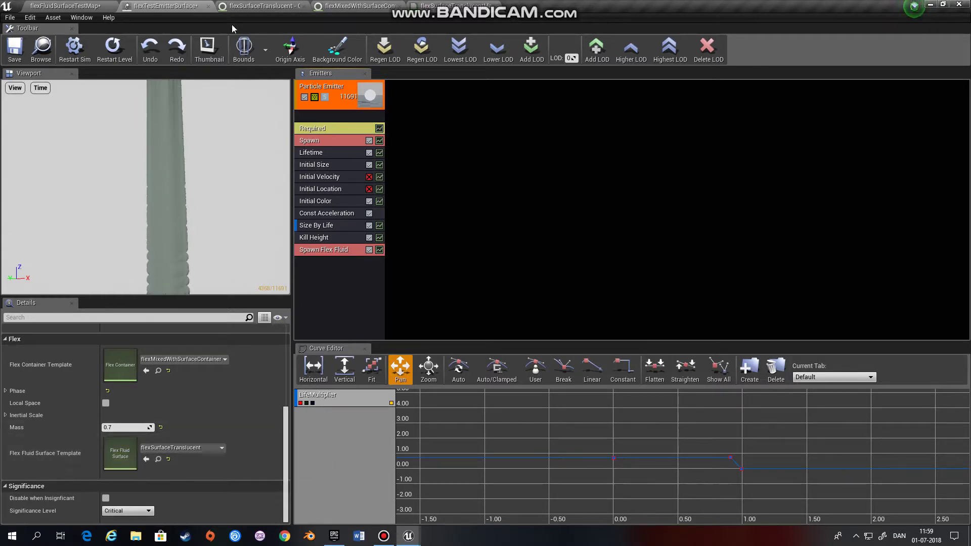
Step: Review the flexSurfaceTranslucent settings and inspect the emitted fluid stream in the flexFluidSurfaceTestMap level
{"action": "left_click", "coordinate": [262, 6]}
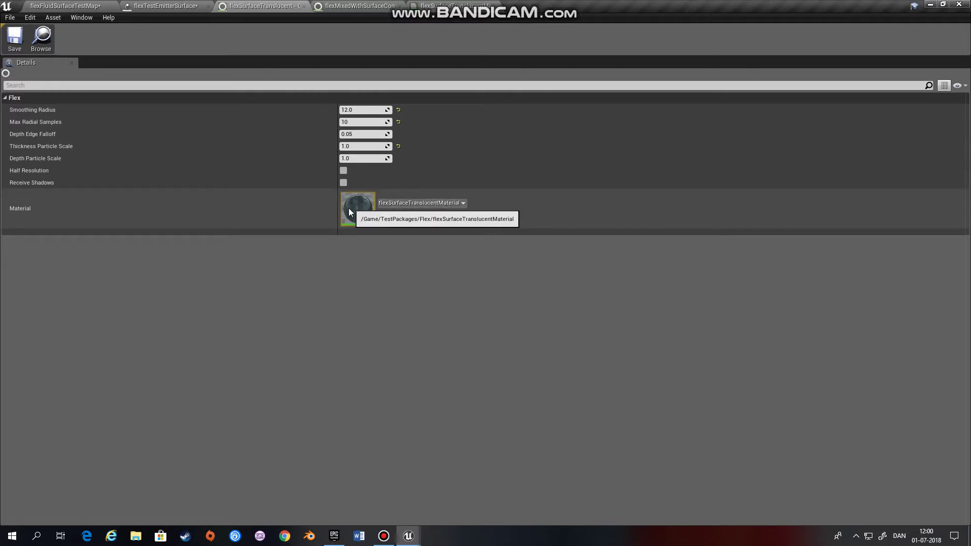
{"action": "left_click", "coordinate": [89, 6]}
{"action": "right_click_drag", "start_coordinate": [405, 228], "coordinate": [556, 172]}
{"action": "mouse_move", "coordinate": [478, 173]}
{"action": "right_mouse_down"}
{"action": "mouse_move", "coordinate": [564, 203]}
{"action": "mouse_move", "coordinate": [354, 157]}
{"action": "mouse_move", "coordinate": [478, 173]}
{"action": "right_mouse_up"}
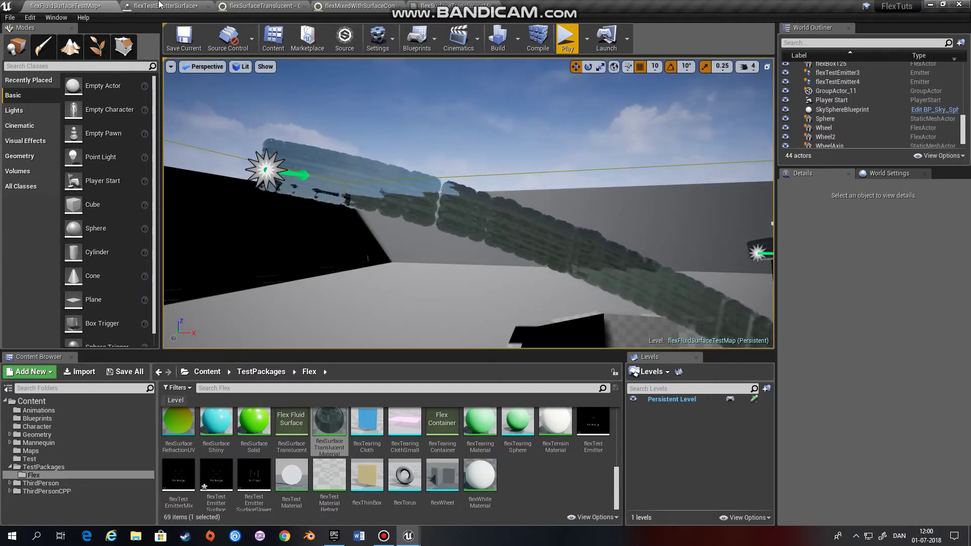
Step: Review the Required module of flexTestEmitterSurface, including its material and duration, and the rate distribution of the Spawn module
{"action": "left_click", "coordinate": [175, 7]}
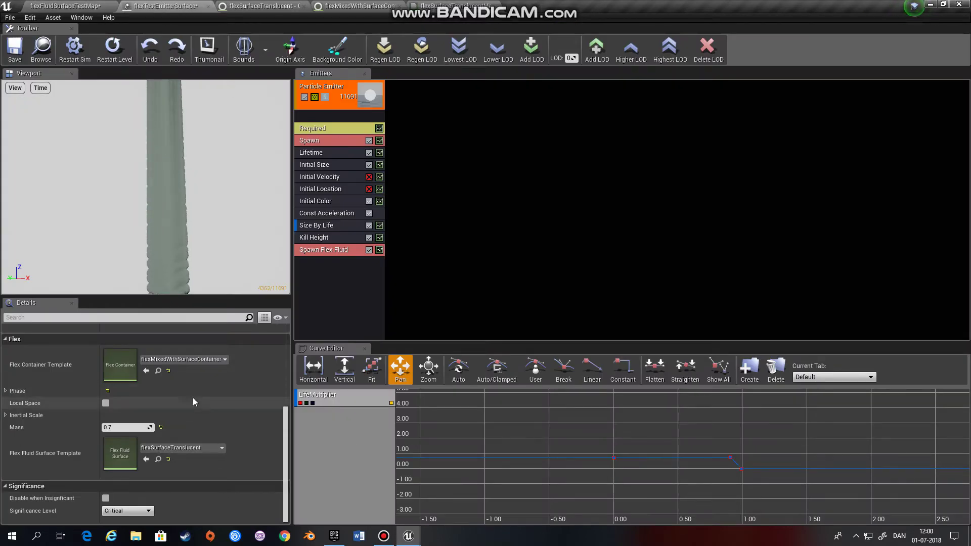
{"action": "left_click", "coordinate": [338, 128]}
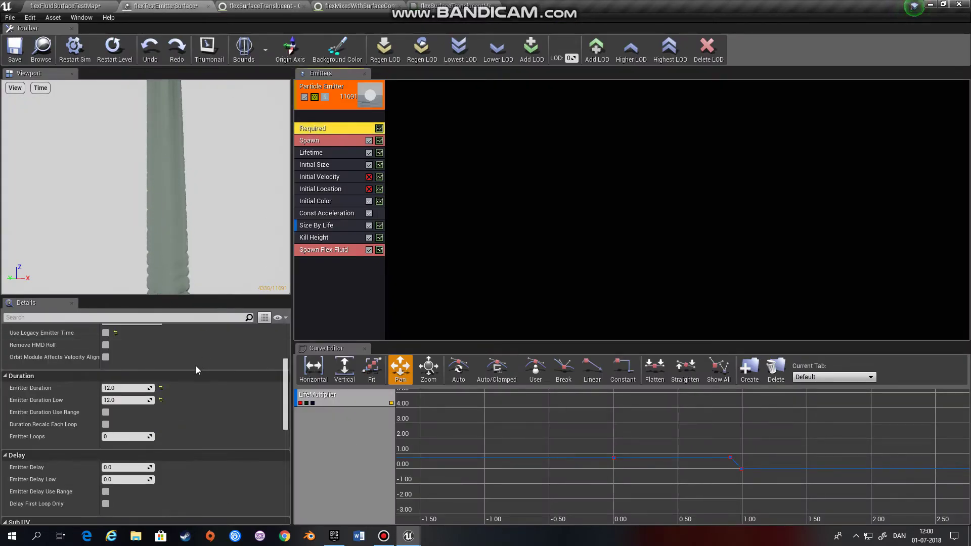
{"action": "scroll", "coordinate": [195, 372], "scroll_direction": "up", "scroll_amount": 5}
{"action": "scroll", "coordinate": [200, 399], "scroll_direction": "down", "scroll_amount": 15}
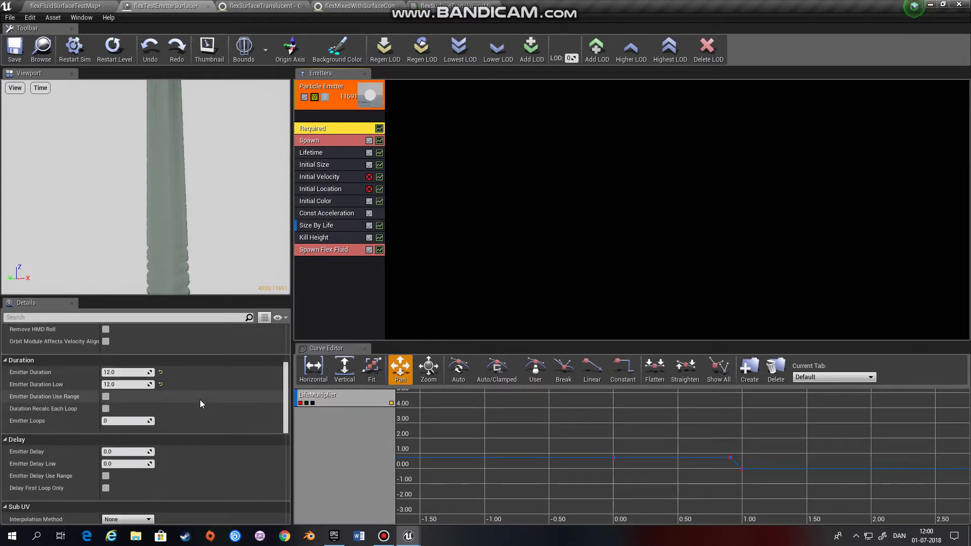
{"action": "scroll", "coordinate": [200, 399], "scroll_direction": "down", "scroll_amount": 3}
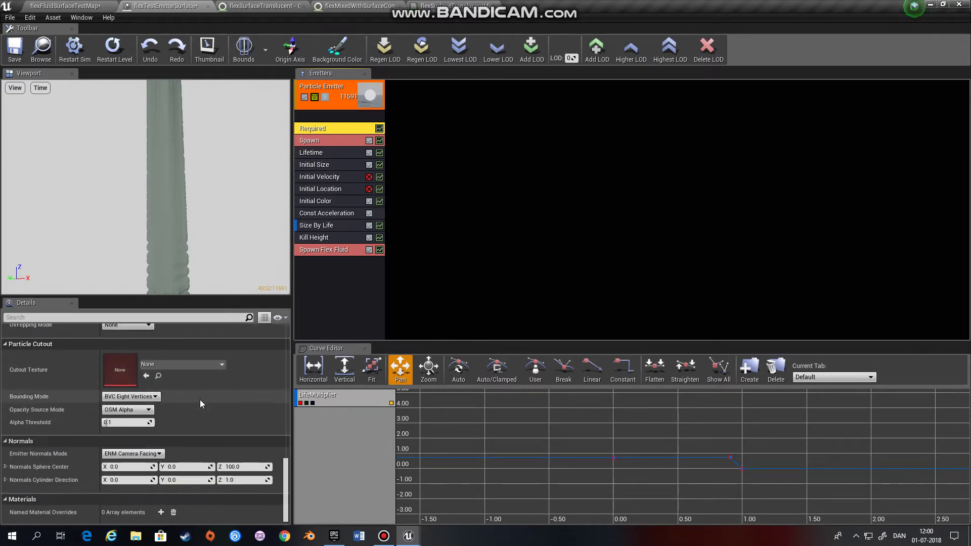
{"action": "scroll", "coordinate": [200, 400], "scroll_direction": "up", "scroll_amount": 6}
{"action": "scroll", "coordinate": [200, 399], "scroll_direction": "up", "scroll_amount": 5}
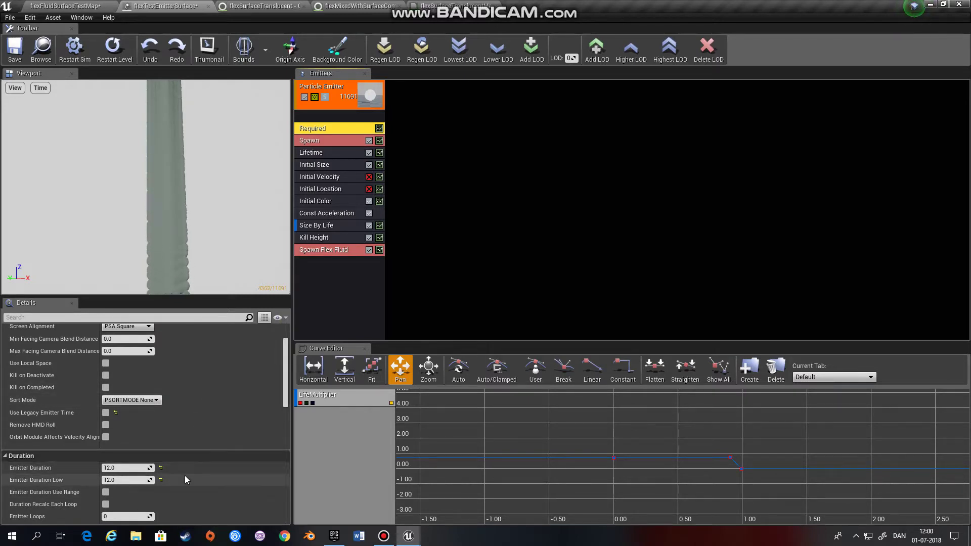
{"action": "scroll", "coordinate": [188, 448], "scroll_direction": "up", "scroll_amount": 3}
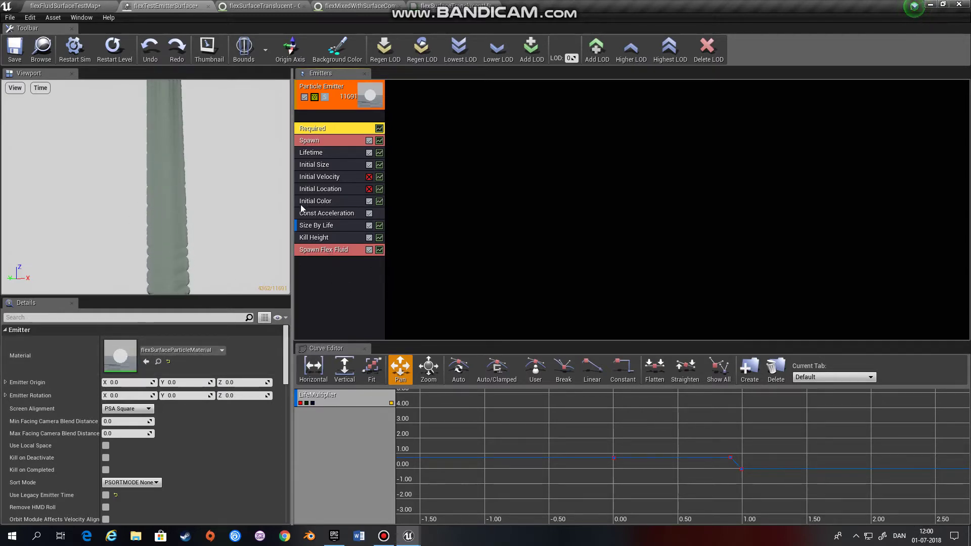
{"action": "left_click", "coordinate": [335, 141]}
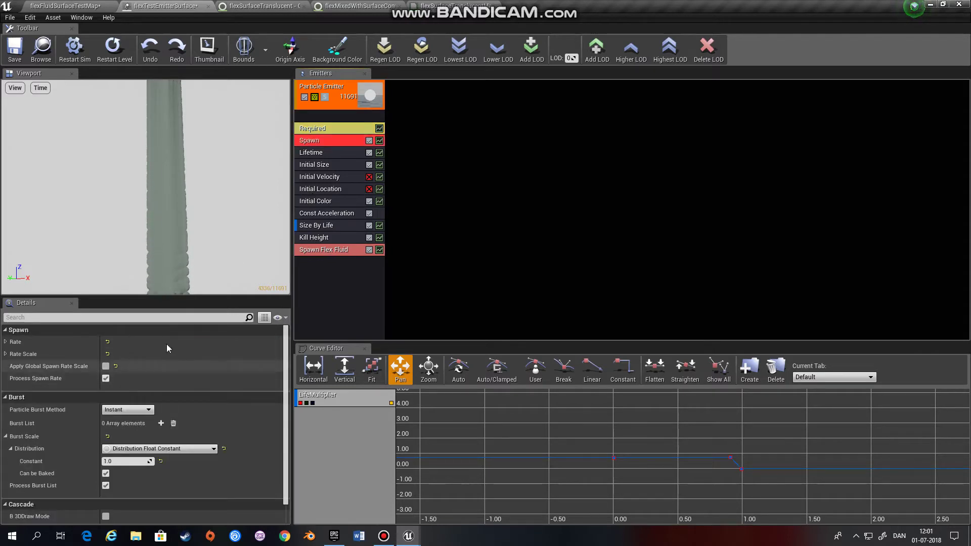
{"action": "left_click", "coordinate": [6, 342]}
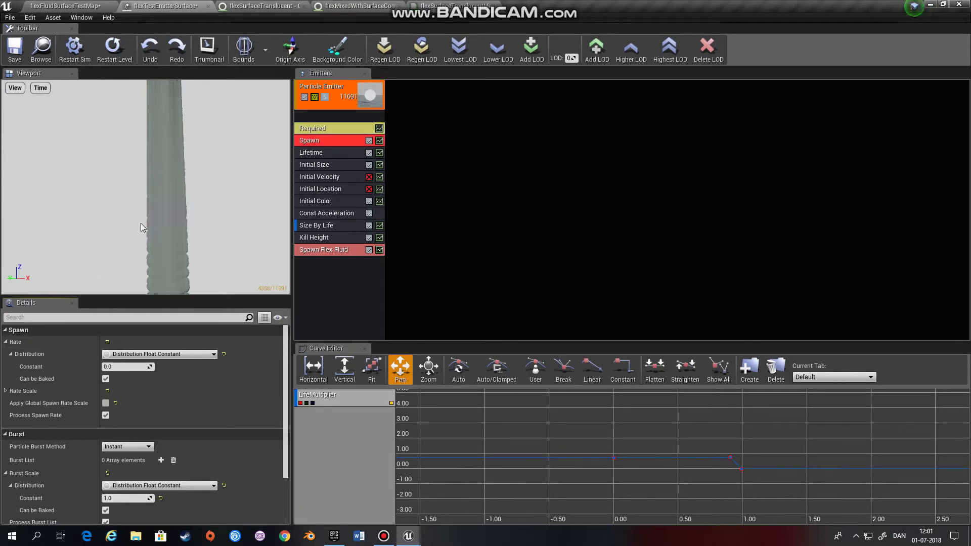
Step: Try the Spawn Flex Fluid module with the Dim X and Dim Y constants set to 2
{"action": "left_click", "coordinate": [323, 250]}
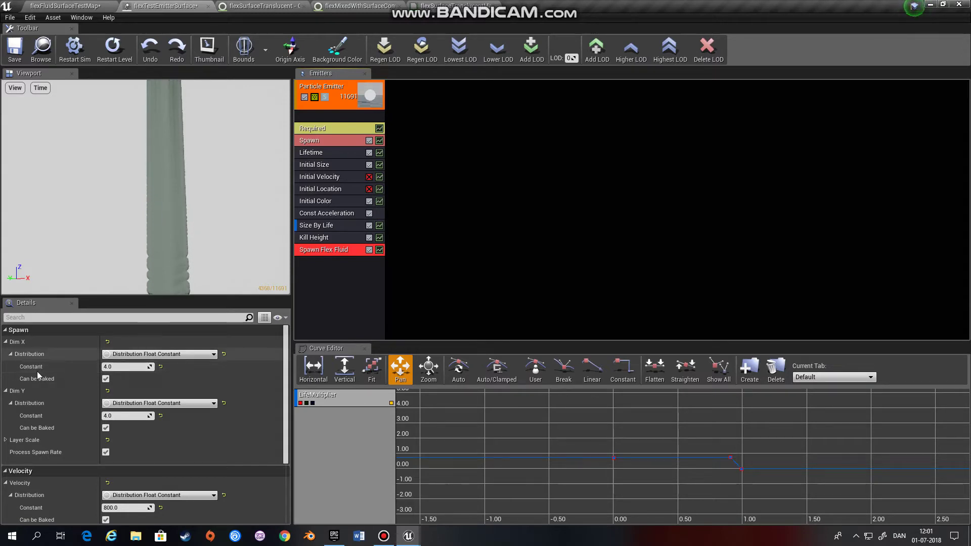
{"action": "left_click", "coordinate": [124, 367]}
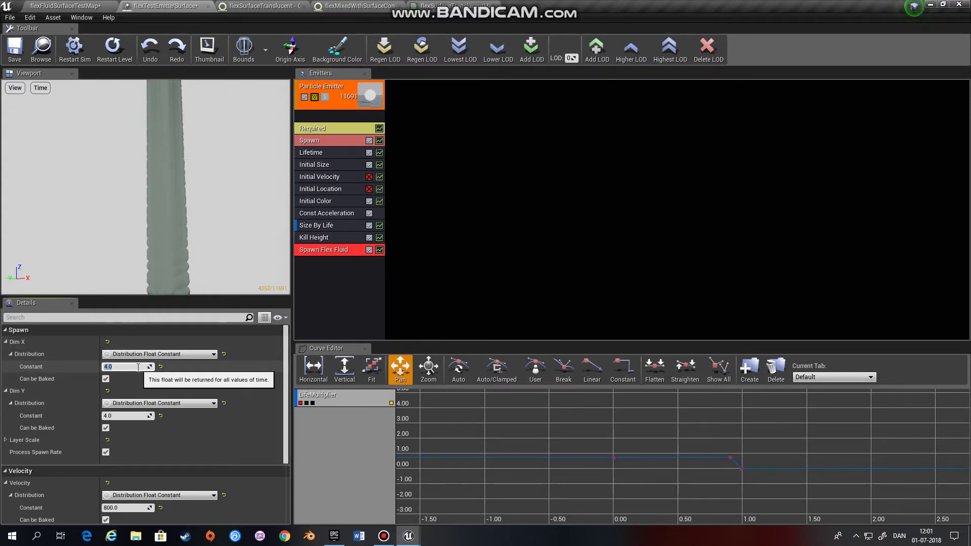
{"action": "type", "text": "2"}
{"action": "left_click", "coordinate": [121, 415]}
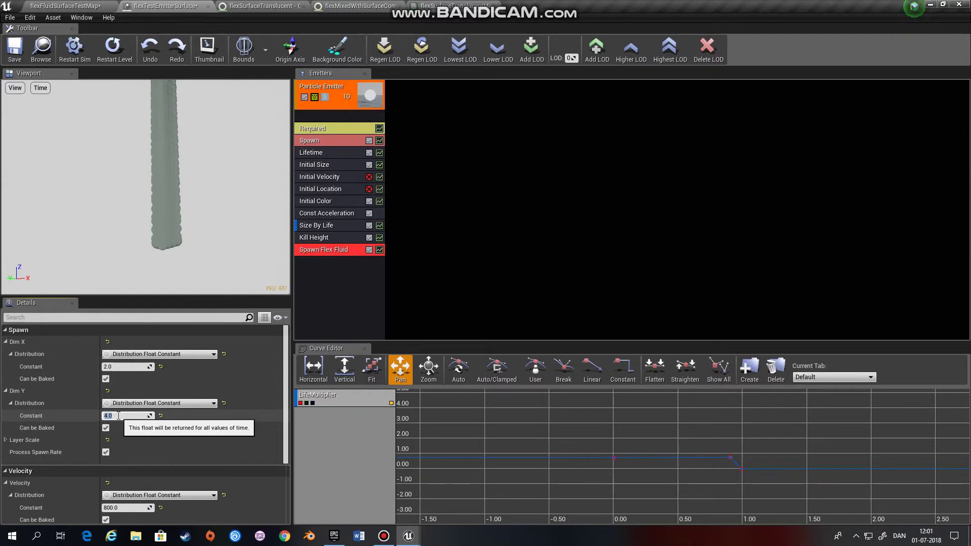
{"action": "type", "text": "2"}
{"action": "key", "text": "Return"}
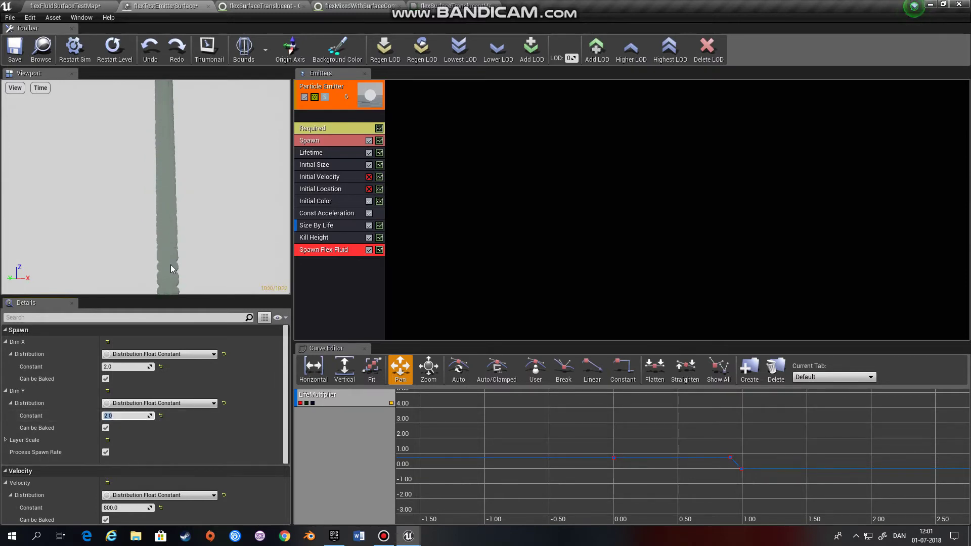
Step: Set the Dim X and Dim Y constants of the Spawn Flex Fluid module back to 4
{"action": "left_click", "coordinate": [120, 368]}
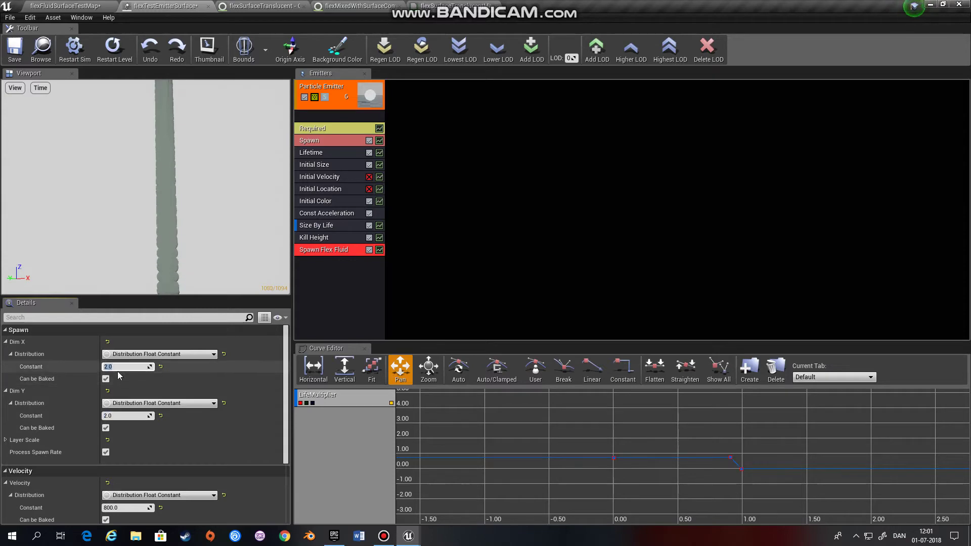
{"action": "type", "text": "4"}
{"action": "left_click", "coordinate": [127, 416]}
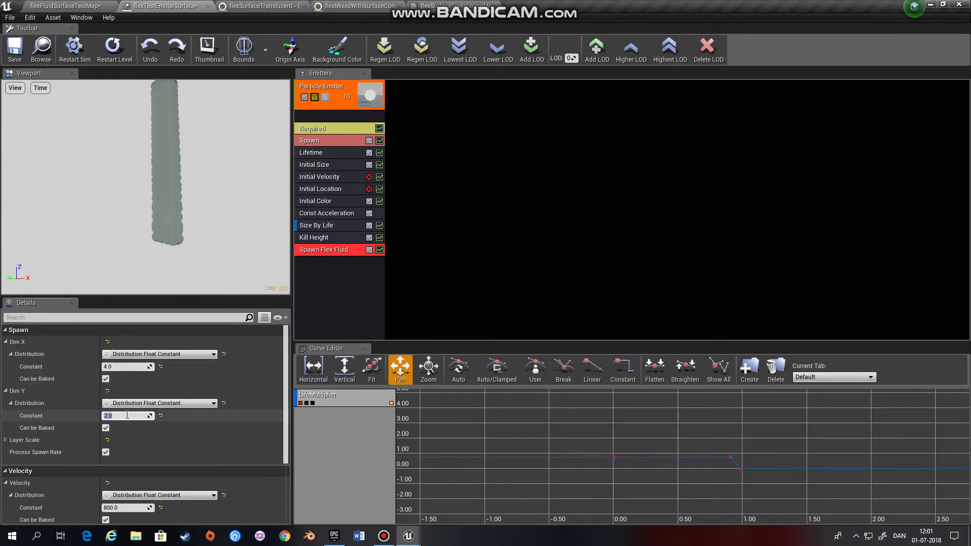
{"action": "key", "text": "Return"}
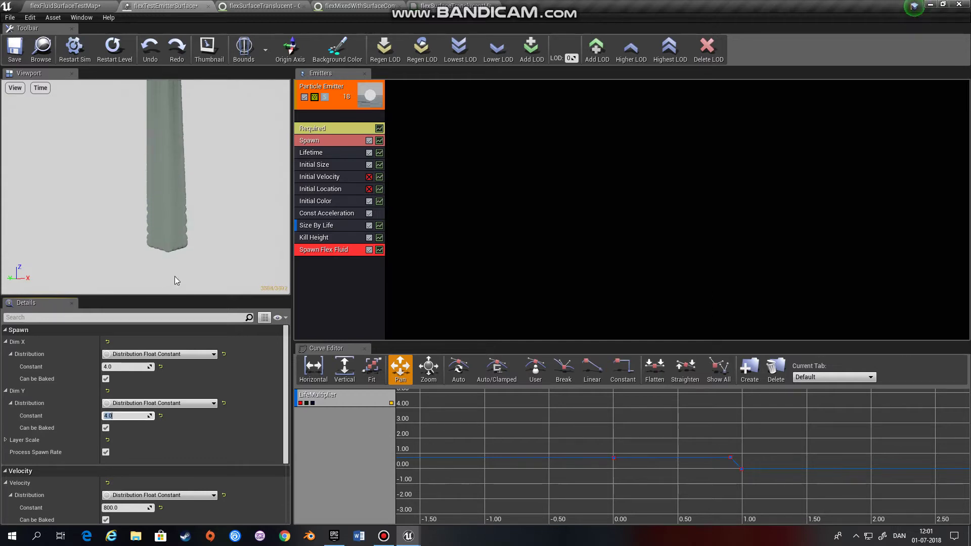
Step: Try the Spawn Flex Fluid module with its Velocity constant set to 100
{"action": "scroll", "coordinate": [56, 372], "scroll_direction": "down", "scroll_amount": 3}
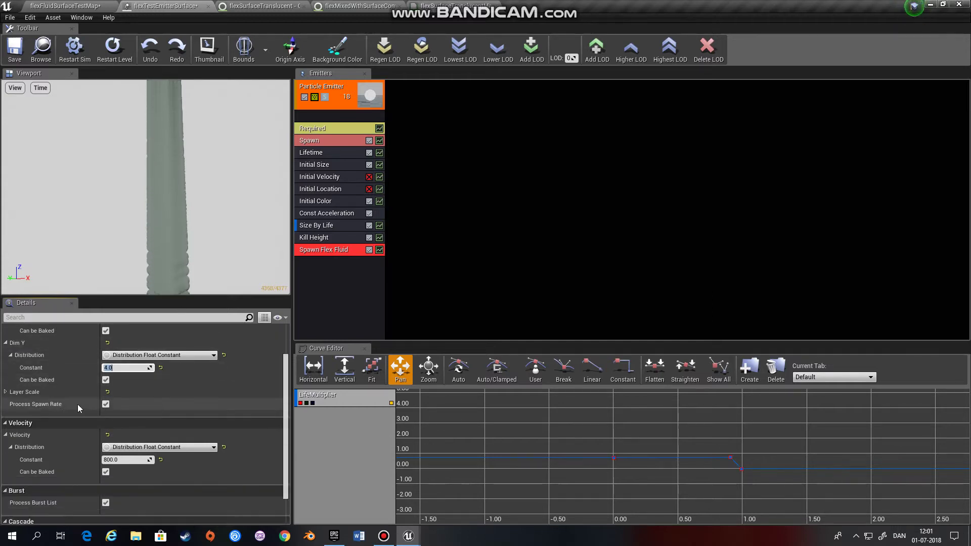
{"action": "scroll", "coordinate": [77, 405], "scroll_direction": "down", "scroll_amount": 1}
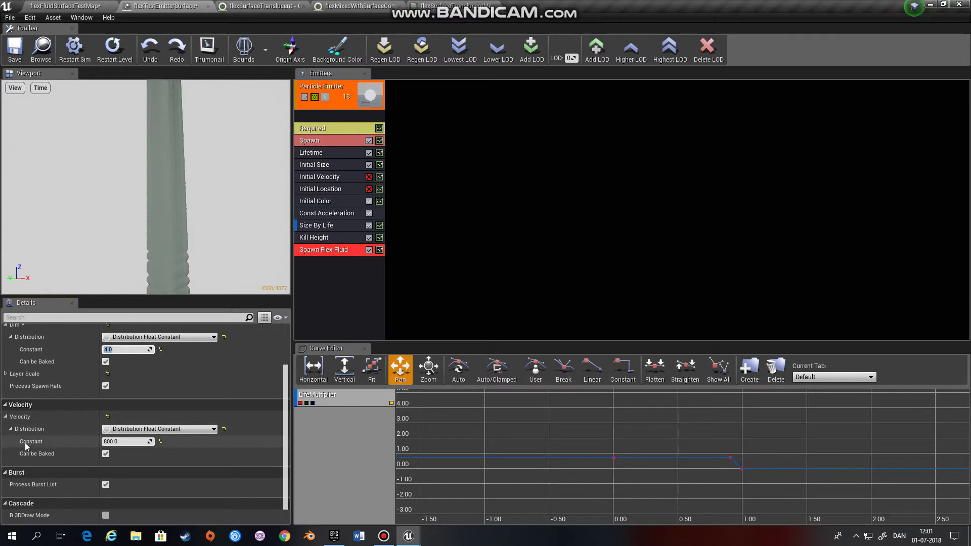
{"action": "left_click", "coordinate": [124, 442]}
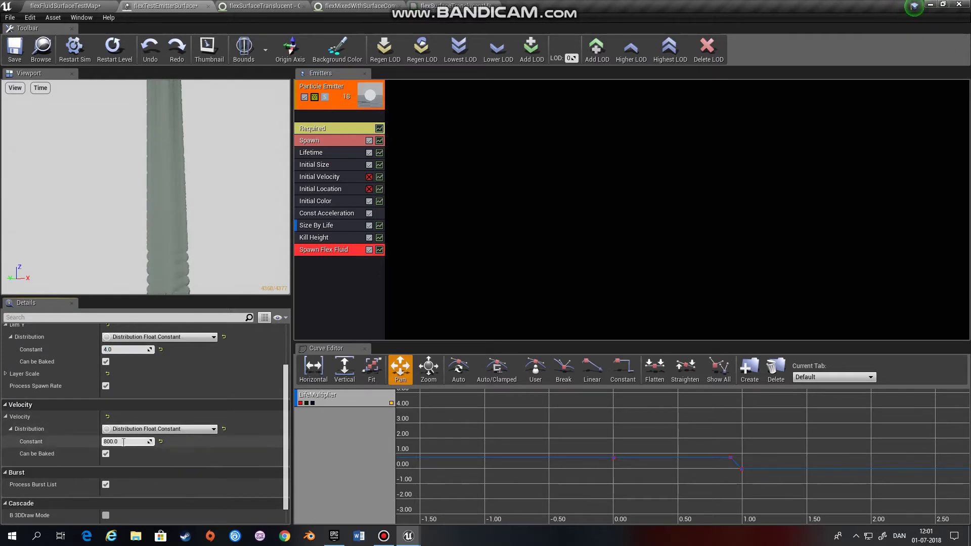
{"action": "left_click", "coordinate": [117, 445]}
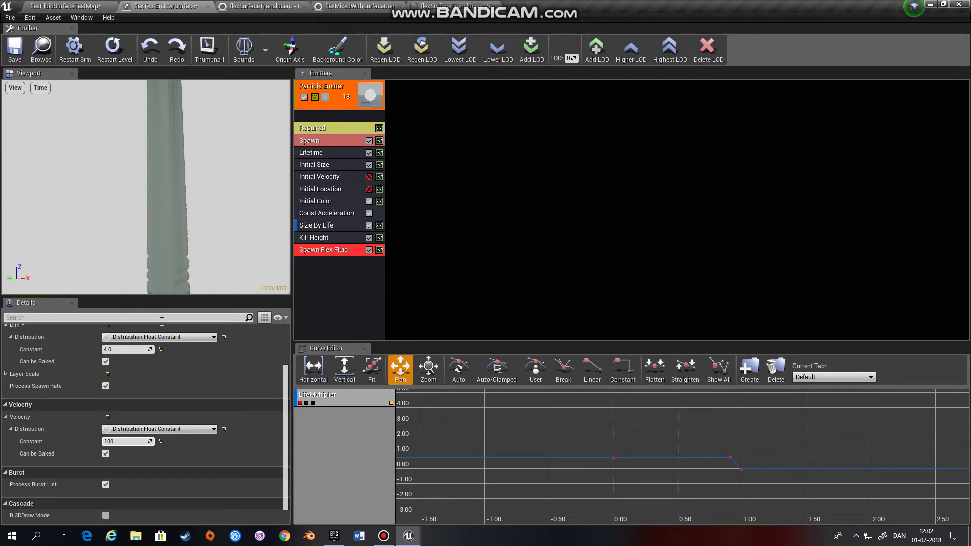
{"action": "key", "text": "Return"}
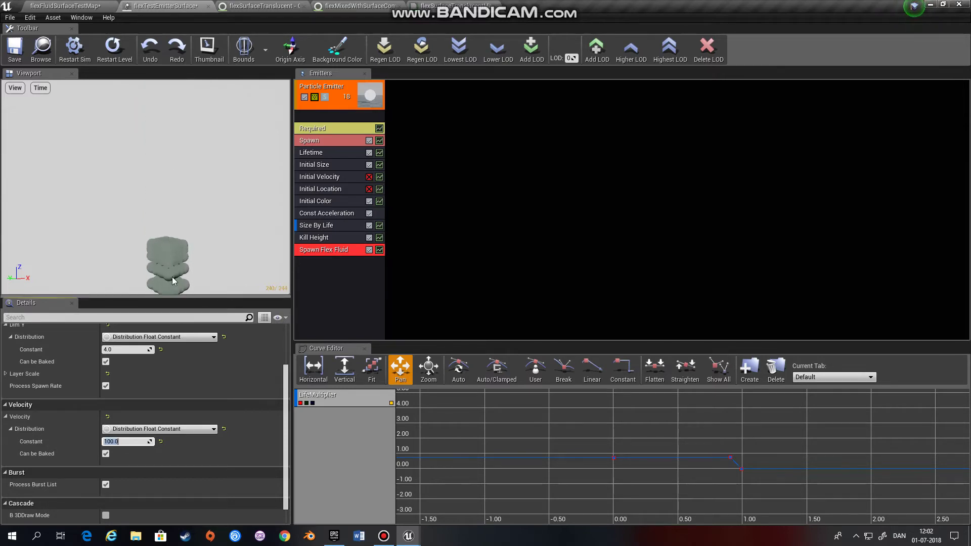
Step: Set the Velocity constant of the Spawn Flex Fluid module back to 800
{"action": "type", "text": "8"}
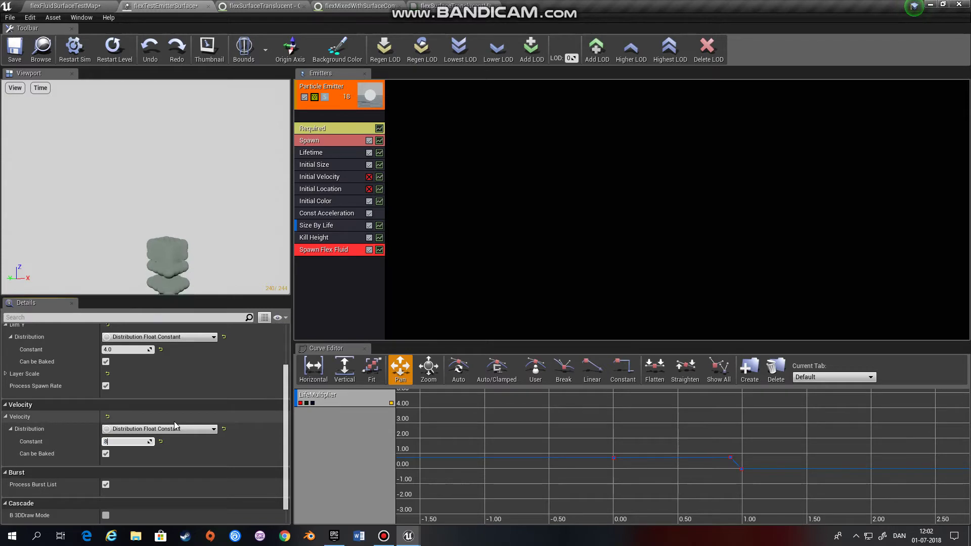
{"action": "type", "text": "00"}
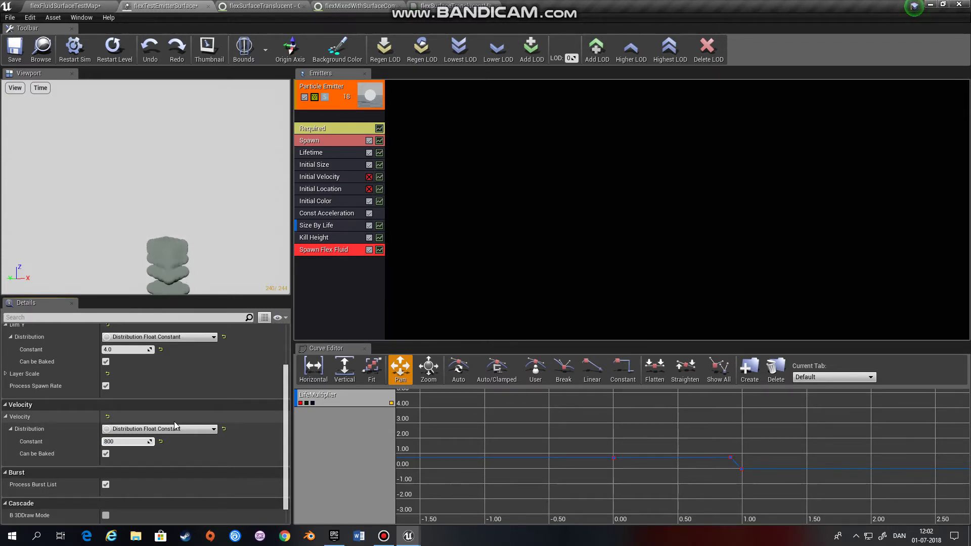
{"action": "key", "text": "Return"}
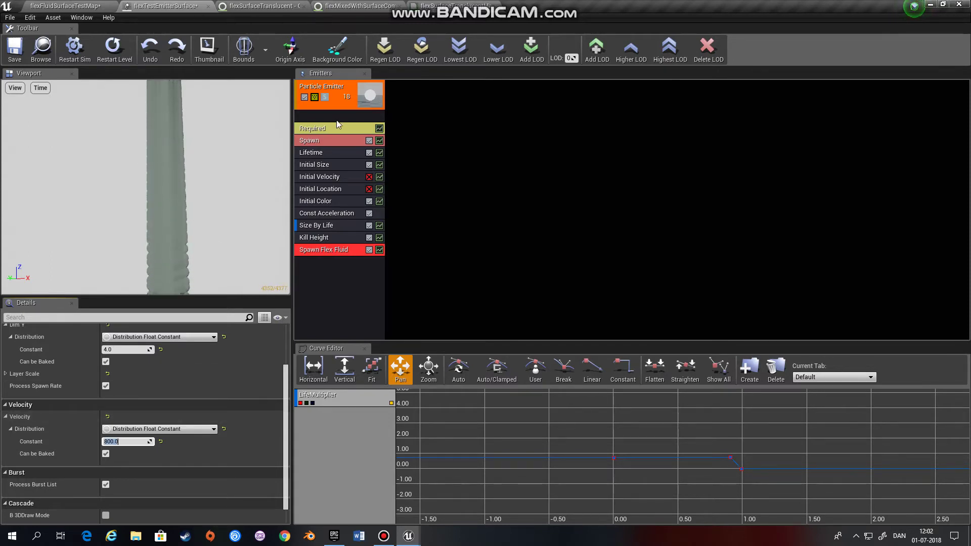
Step: Review the Lifetime module's minimum and maximum values and the node graph of flexSurfaceTranslucentMaterial
{"action": "left_click", "coordinate": [330, 152]}
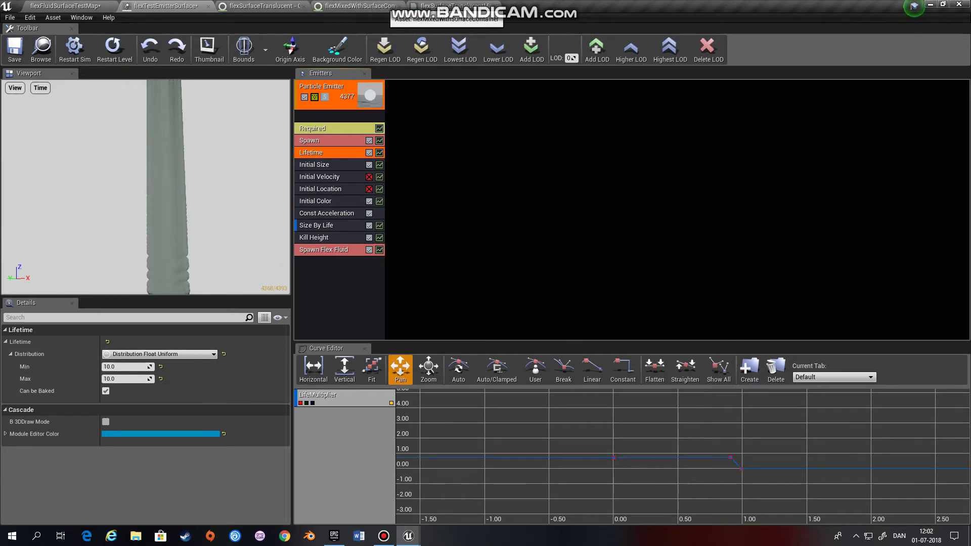
{"action": "left_click", "coordinate": [442, 6]}
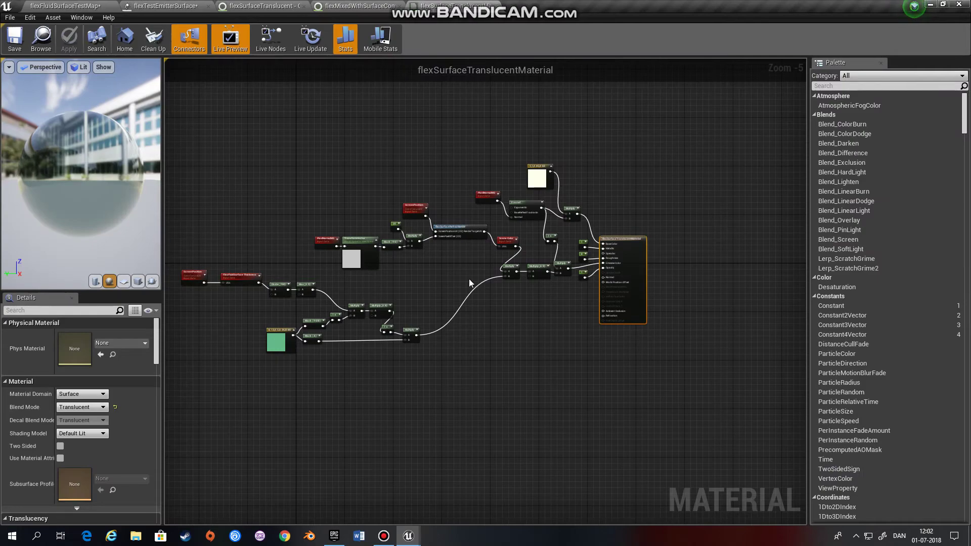
{"action": "scroll", "coordinate": [441, 262], "scroll_direction": "up", "scroll_amount": 4}
{"action": "scroll", "coordinate": [438, 256], "scroll_direction": "down", "scroll_amount": 3}
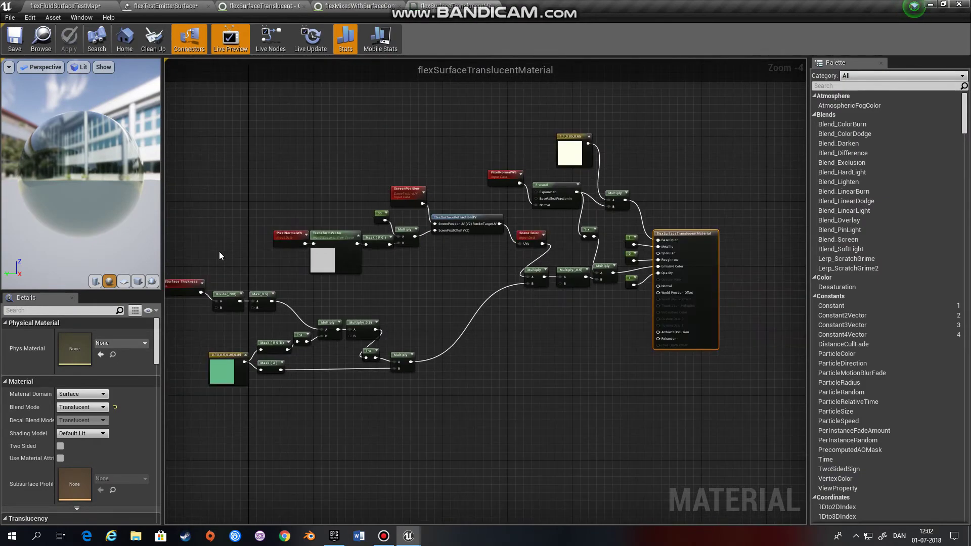
Step: Open the flexSandTestMap level from the Maps folder without saving the pending level and particle system changes
{"action": "left_click", "coordinate": [53, 6]}
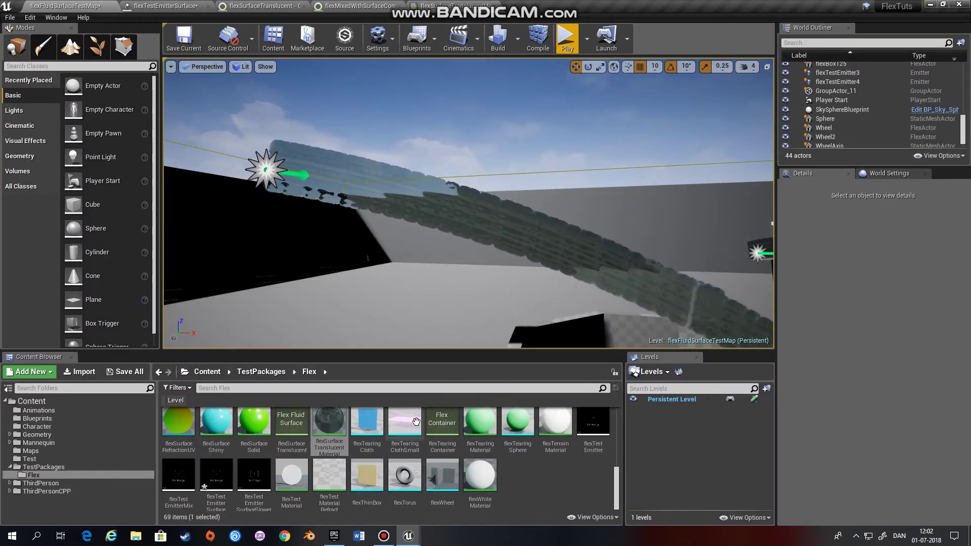
{"action": "scroll", "coordinate": [263, 449], "scroll_direction": "up", "scroll_amount": 6}
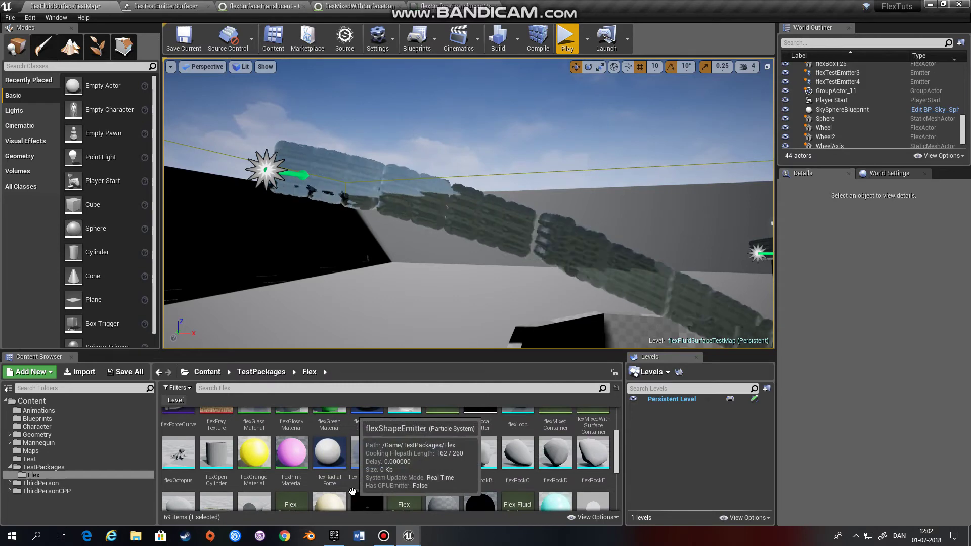
{"action": "left_click", "coordinate": [29, 450]}
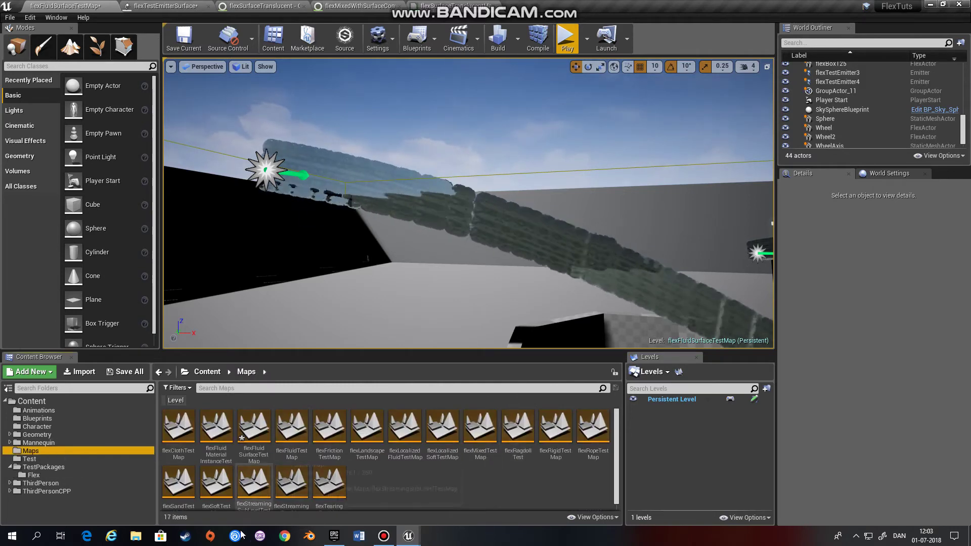
{"action": "double_click", "coordinate": [189, 490]}
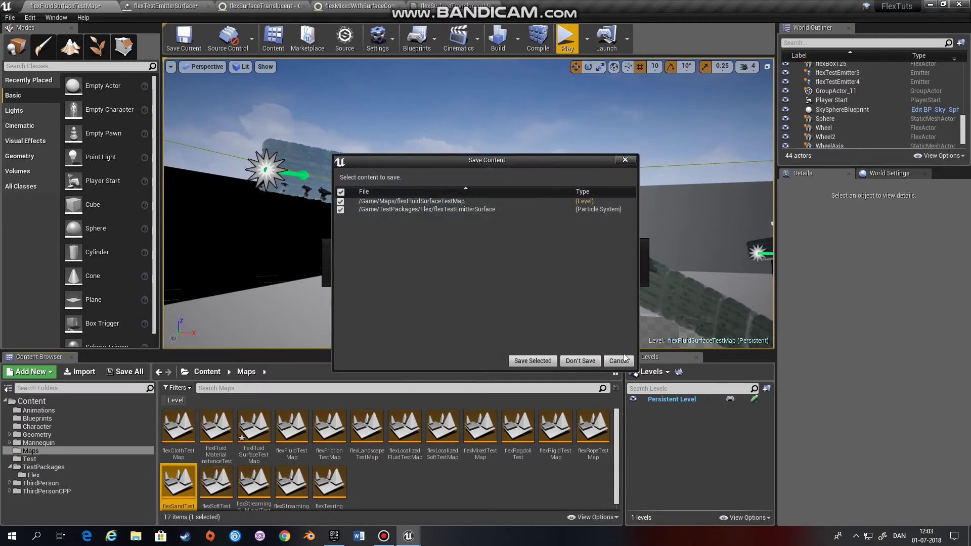
{"action": "left_click", "coordinate": [580, 360]}
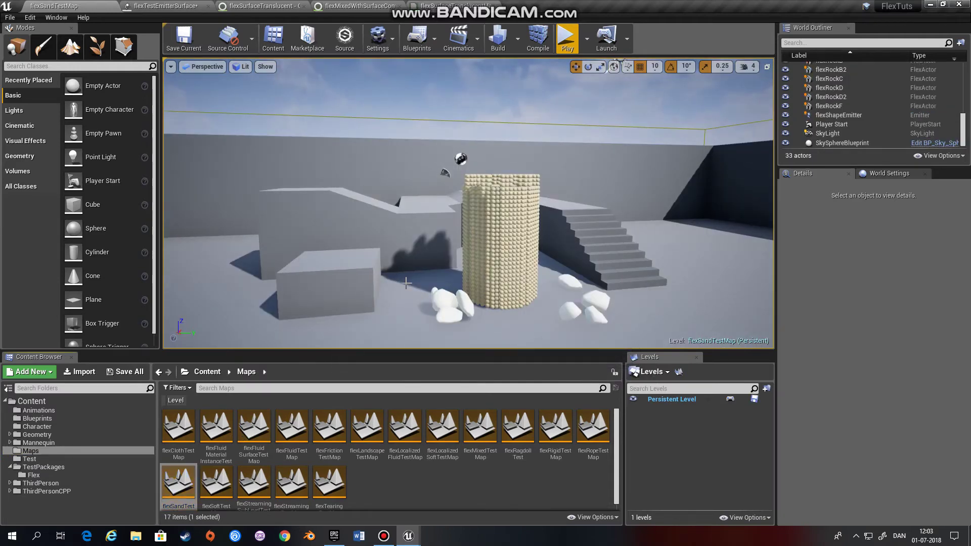
Step: Play the sand test level, run the character back and forth through the collapsing sand particles and rocks, and end the play session
{"action": "right_click_drag", "start_coordinate": [410, 275], "coordinate": [283, 268]}
{"action": "key", "text": "d"}
{"action": "key", "text": "w"}
{"action": "left_click_drag", "start_coordinate": [422, 229], "coordinate": [425, 238]}
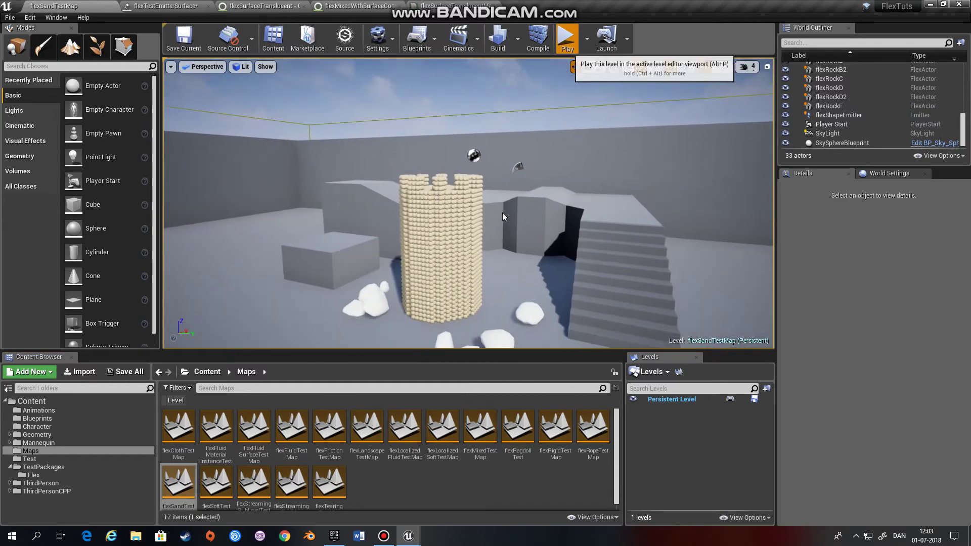
{"action": "left_click", "coordinate": [567, 38]}
{"action": "key", "text": "w"}
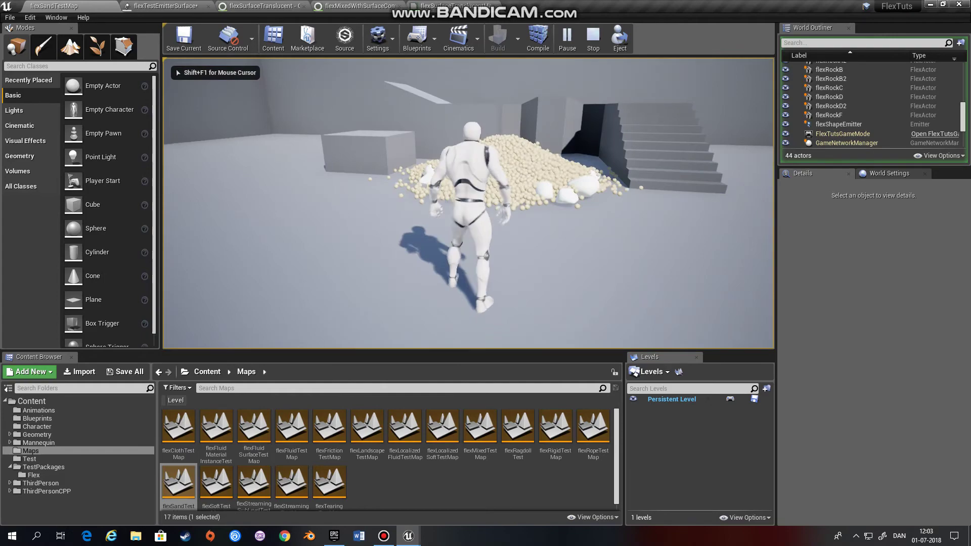
{"action": "key", "text": "s"}
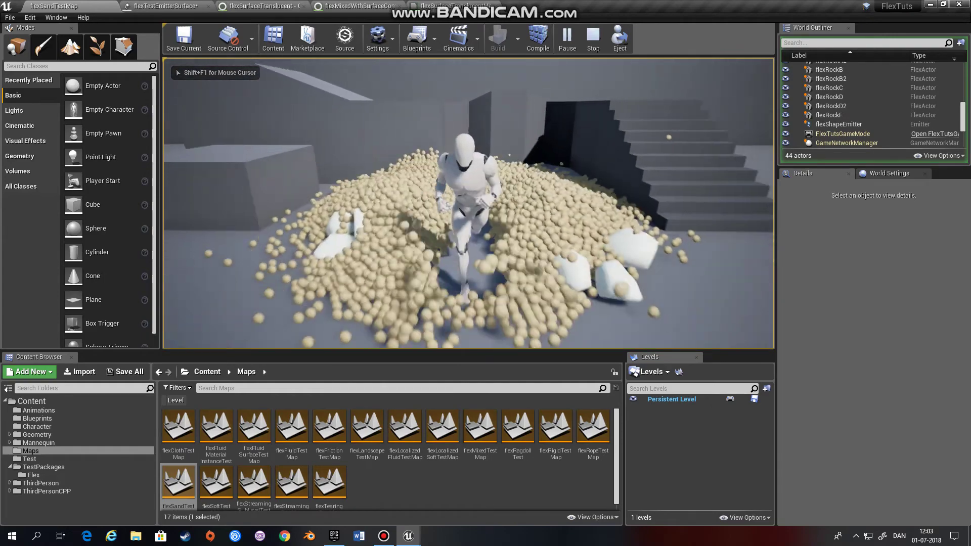
{"action": "key", "text": "d"}
{"action": "key", "text": "w"}
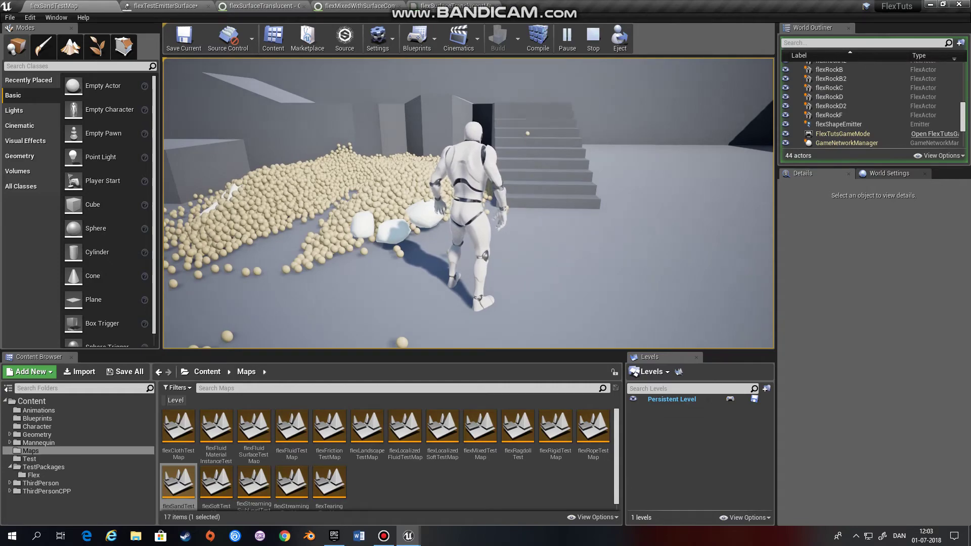
{"action": "key", "text": "a"}
{"action": "key", "text": "w"}
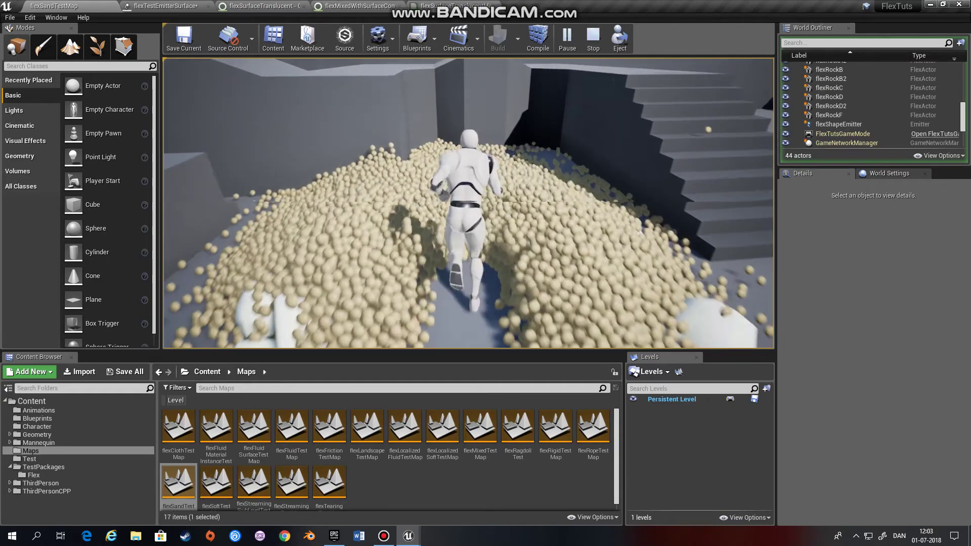
{"action": "key", "text": "s"}
{"action": "key", "text": "d"}
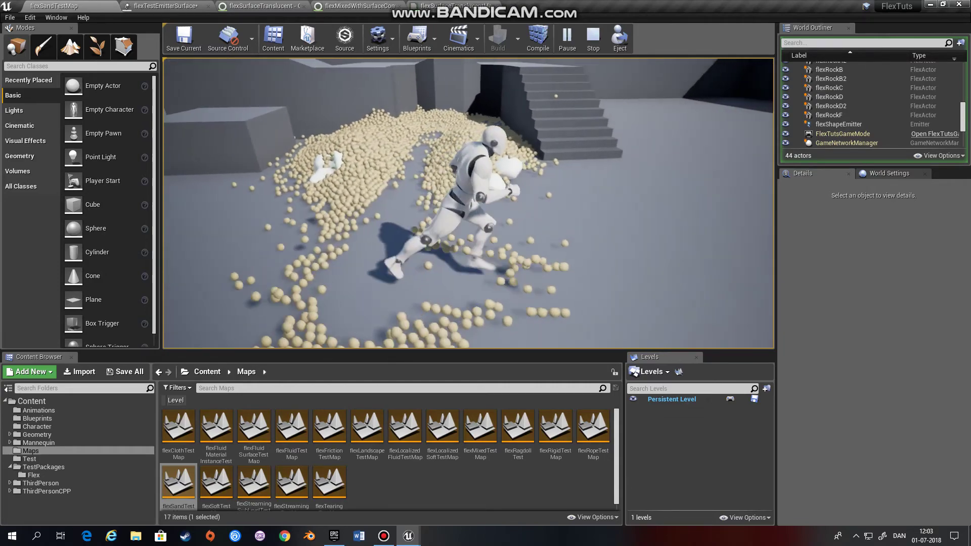
{"action": "key", "text": "w"}
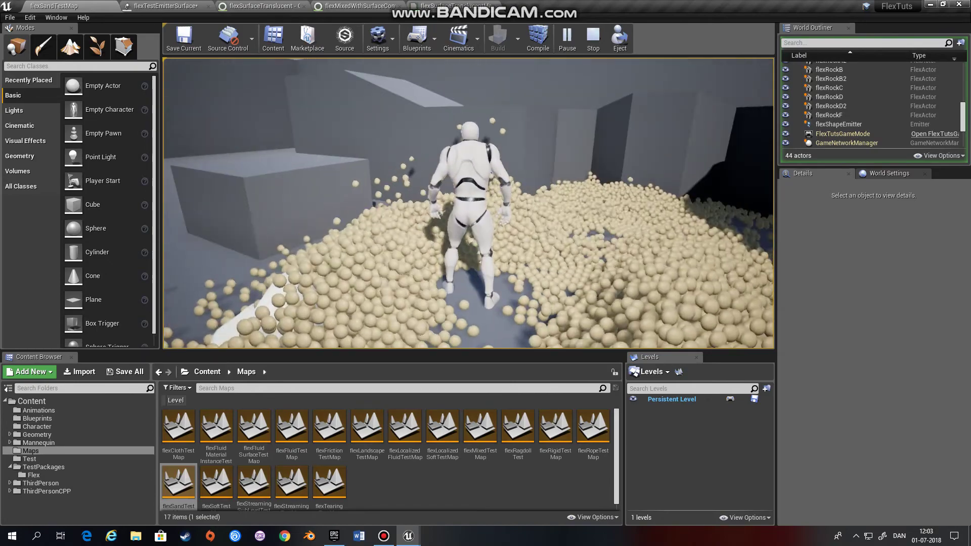
{"action": "key", "text": "d"}
{"action": "key", "text": "s"}
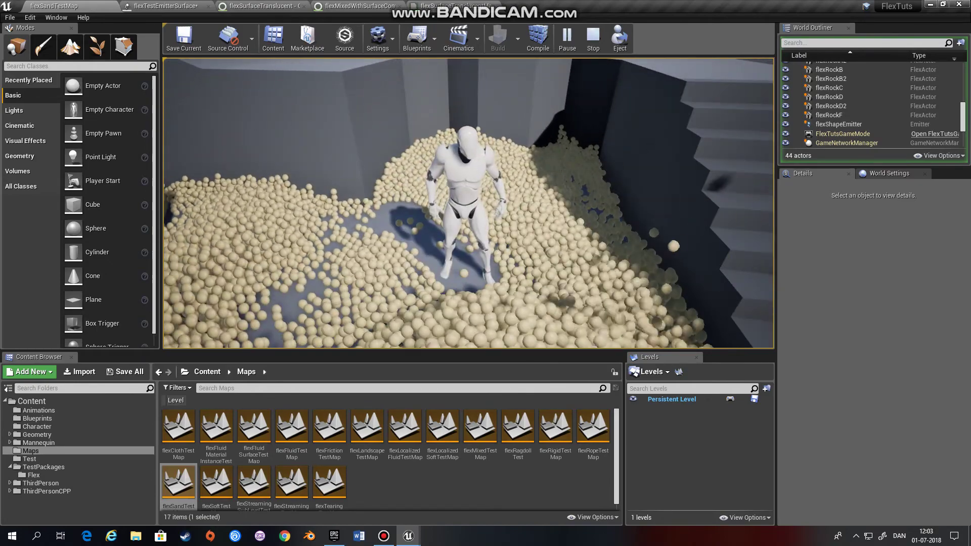
{"action": "key", "text": "a"}
{"action": "key", "text": "a"}
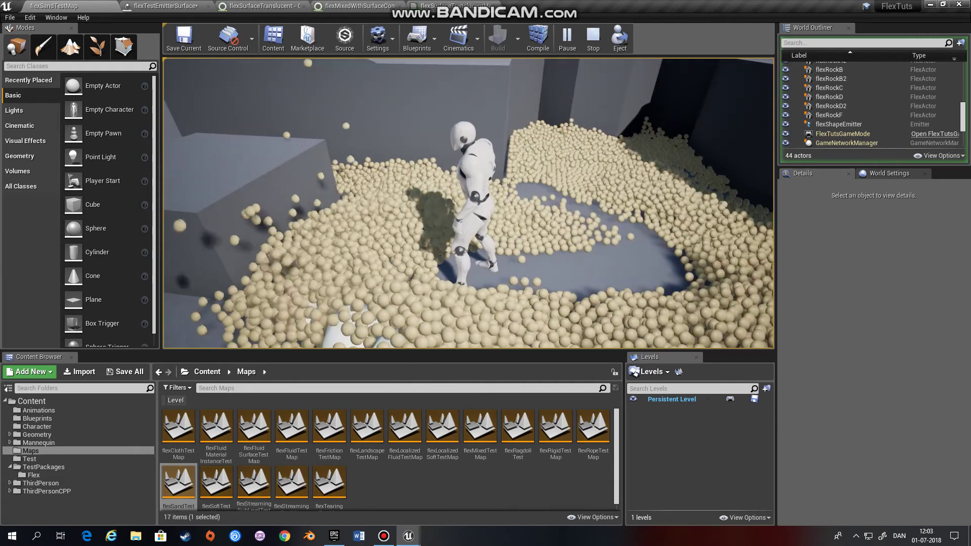
{"action": "key", "text": "a"}
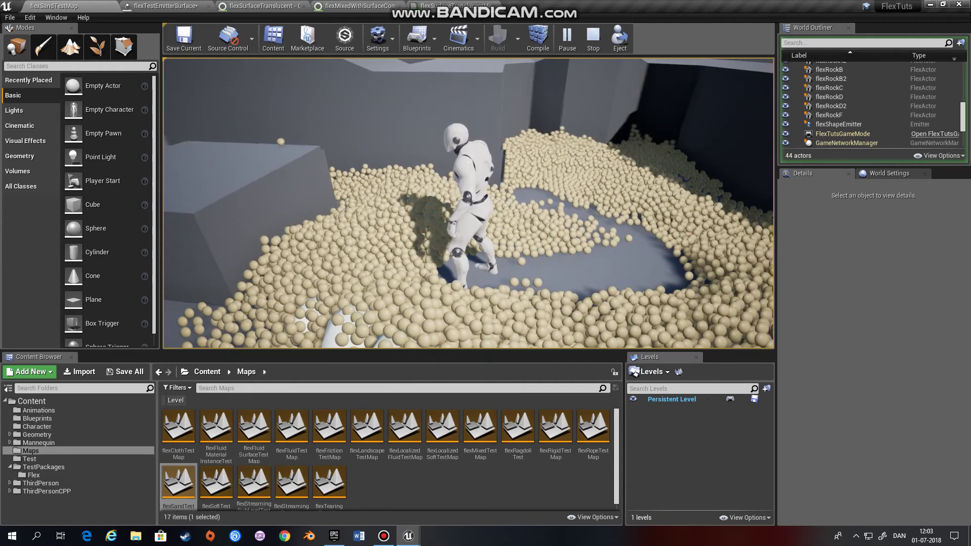
{"action": "key", "text": "Escape"}
Step: Select the sand tower's emitter in the level, locate its flexShapeEmitter asset and open it for editing
{"action": "key", "text": "s"}
{"action": "right_click_drag", "start_coordinate": [441, 310], "coordinate": [483, 201]}
{"action": "left_click", "coordinate": [483, 203]}
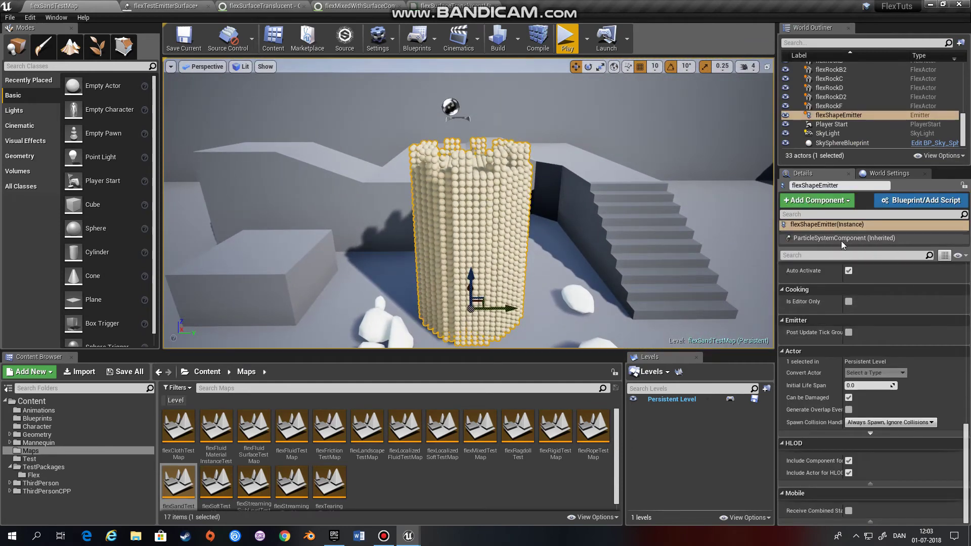
{"action": "scroll", "coordinate": [859, 360], "scroll_direction": "up", "scroll_amount": 1}
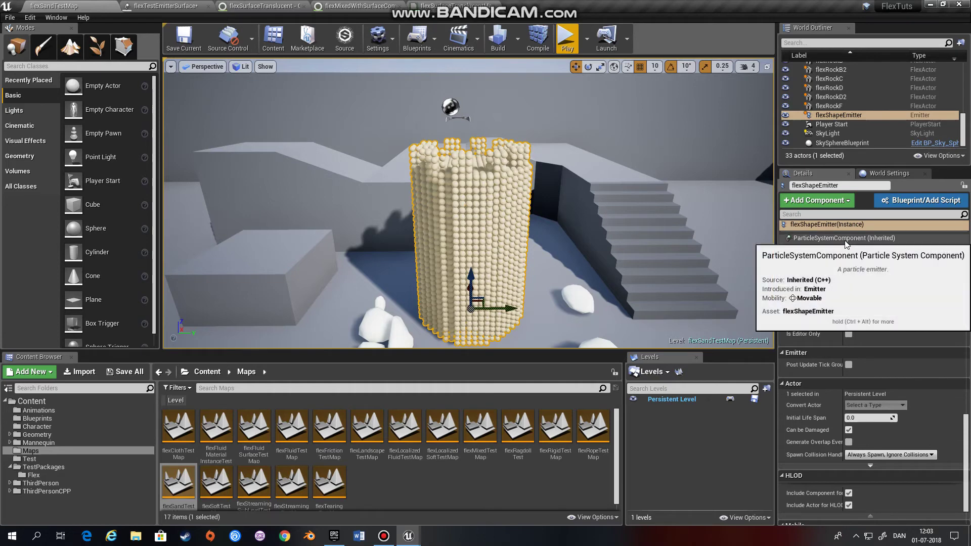
{"action": "left_click", "coordinate": [844, 238]}
{"action": "left_click", "coordinate": [834, 226]}
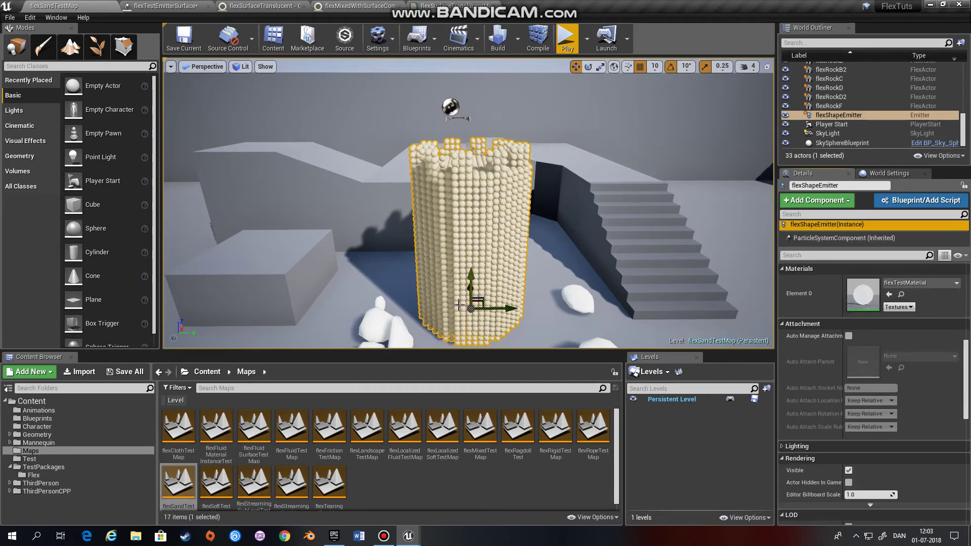
{"action": "right_click", "coordinate": [835, 115]}
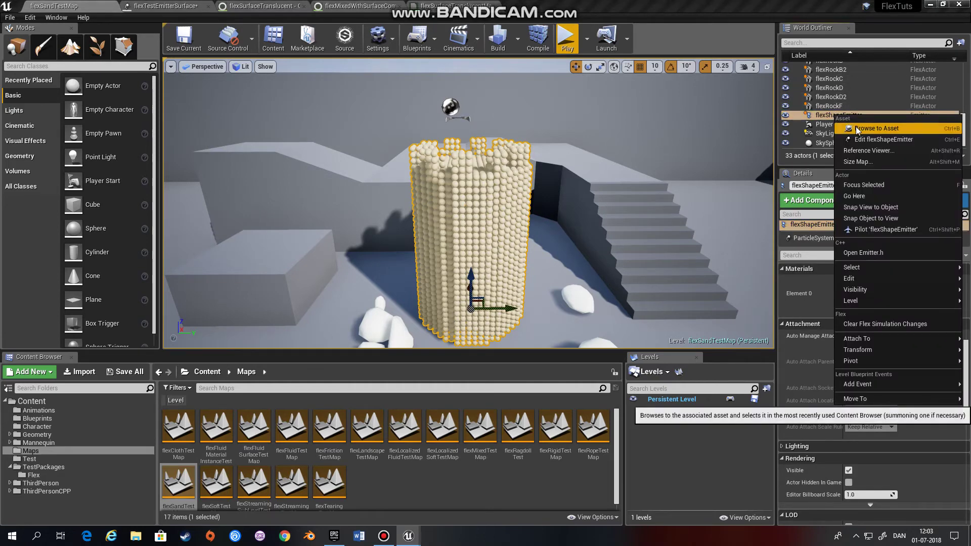
{"action": "left_click", "coordinate": [860, 129]}
{"action": "double_click", "coordinate": [372, 453]}
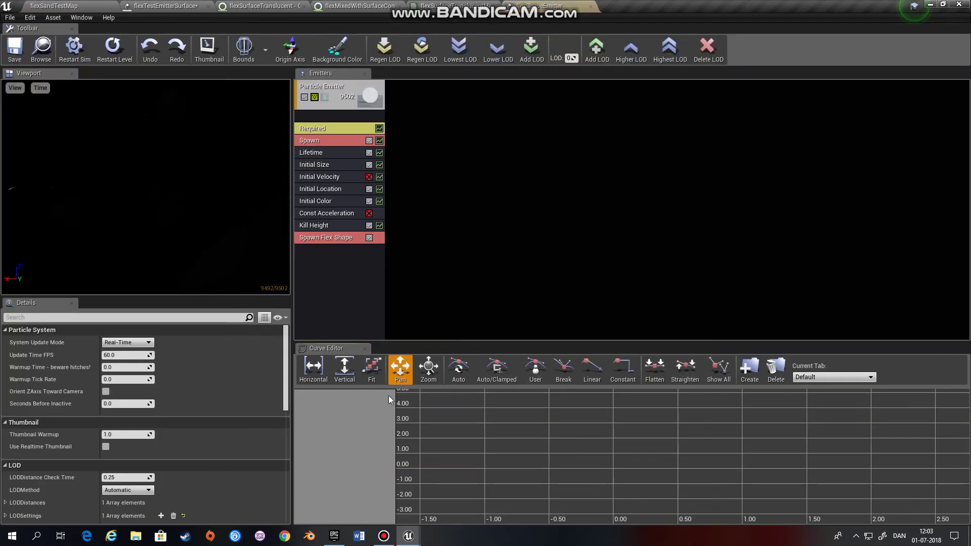
Step: Inspect the Spawn Flex Shape module and open the flexSandCastle mesh it references
{"action": "left_click", "coordinate": [333, 240]}
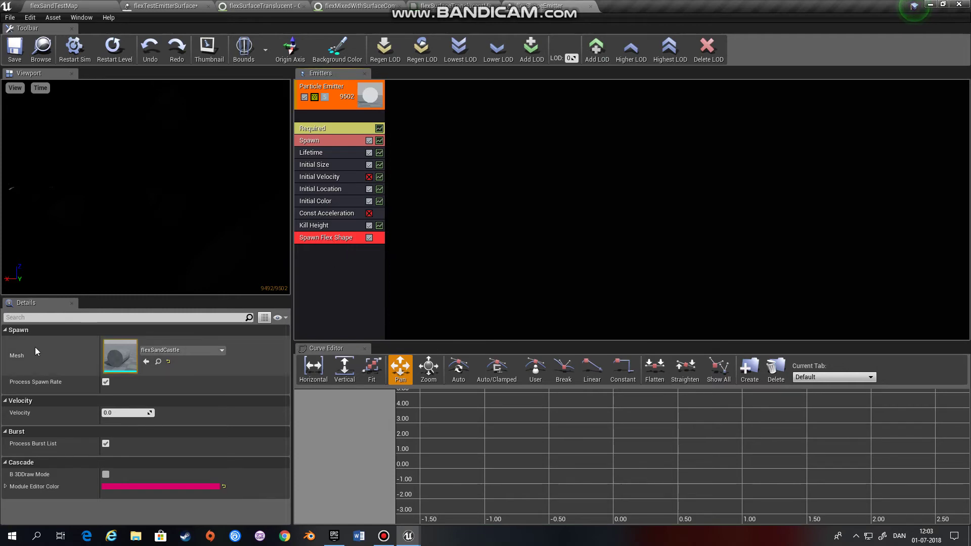
{"action": "left_click", "coordinate": [160, 362]}
{"action": "double_click", "coordinate": [249, 468]}
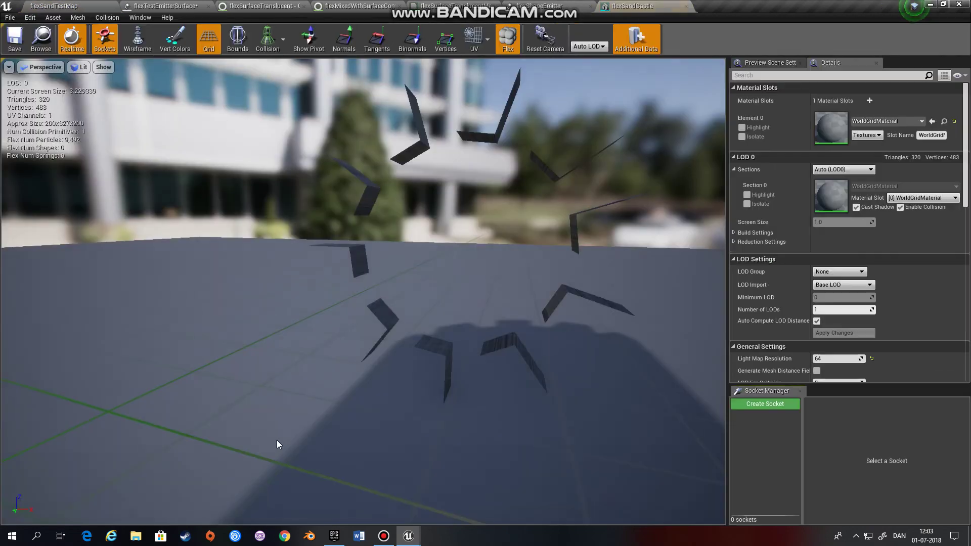
Step: Examine the sand castle mesh from several angles and filter its details by "flex" to review the Flex Solid Asset settings
{"action": "scroll", "coordinate": [477, 271], "scroll_direction": "down", "scroll_amount": 5}
{"action": "left_click_drag", "start_coordinate": [463, 276], "coordinate": [283, 276], "text": "alt"}
{"action": "mouse_move", "coordinate": [486, 268]}
{"action": "right_mouse_down"}
{"action": "mouse_move", "coordinate": [562, 253]}
{"action": "mouse_move", "coordinate": [486, 268]}
{"action": "right_mouse_up"}
{"action": "left_click", "coordinate": [802, 75]}
{"action": "type", "text": "flex"}
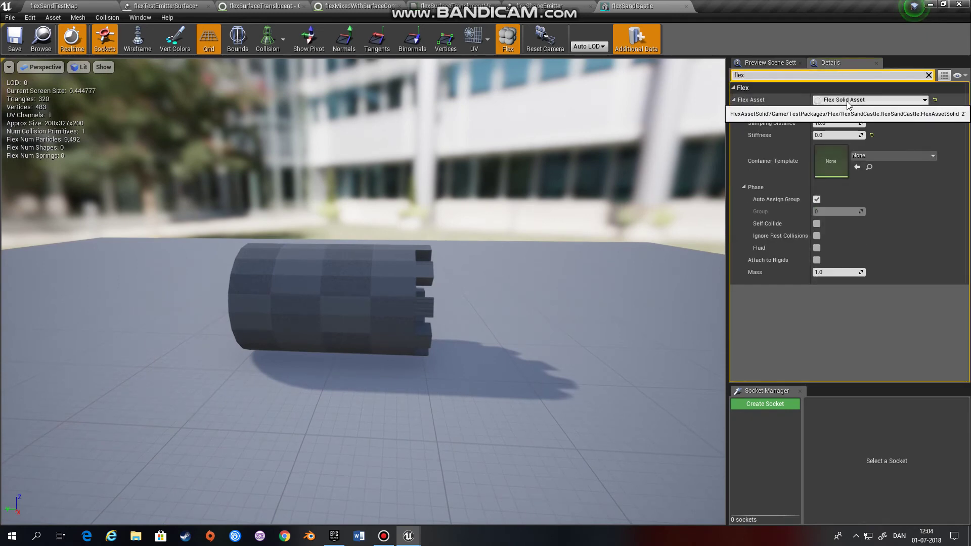
{"action": "right_click_drag", "start_coordinate": [408, 270], "coordinate": [233, 242]}
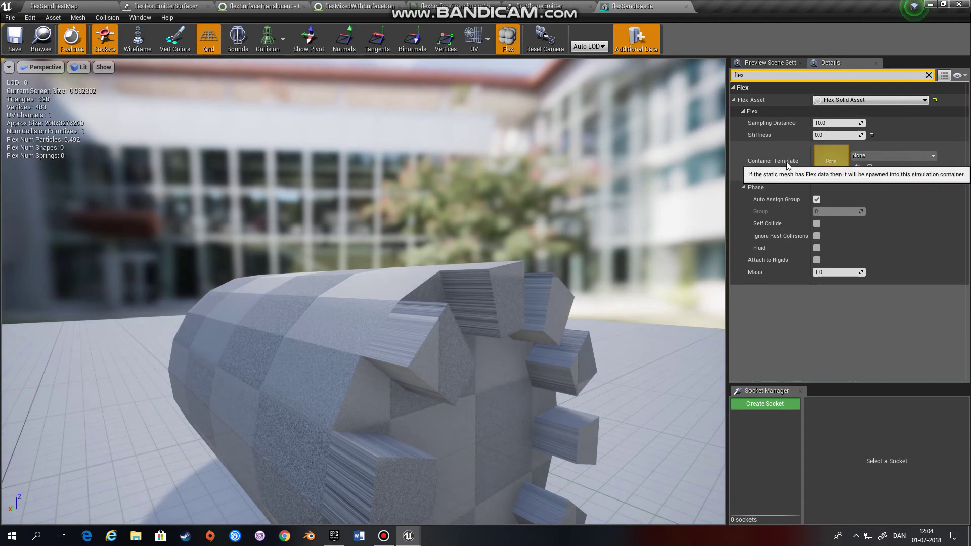
Step: Return to the flexSandTestMap level, play it again and run the character repeatedly through the sand pile and rocks to observe particle behaviour
{"action": "left_click", "coordinate": [51, 7]}
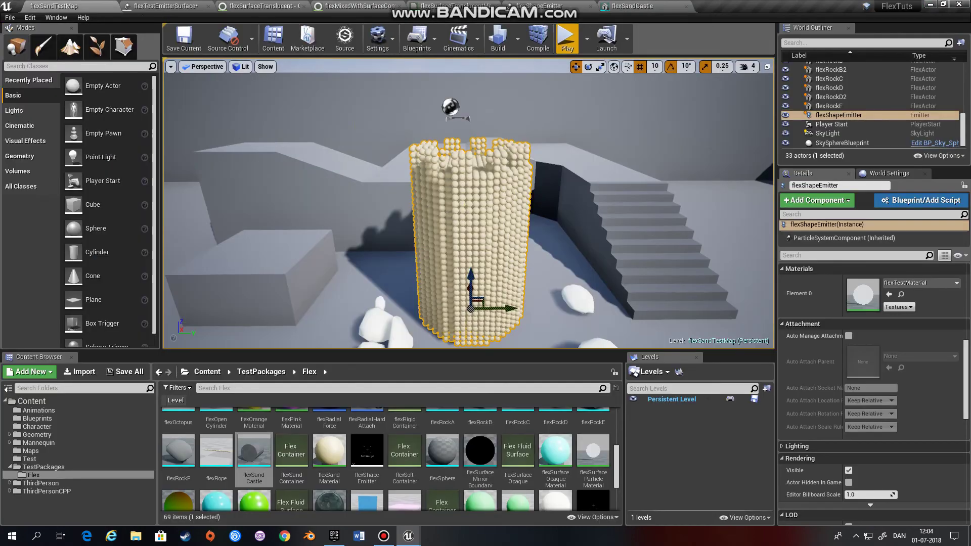
{"action": "key", "text": "alt+p"}
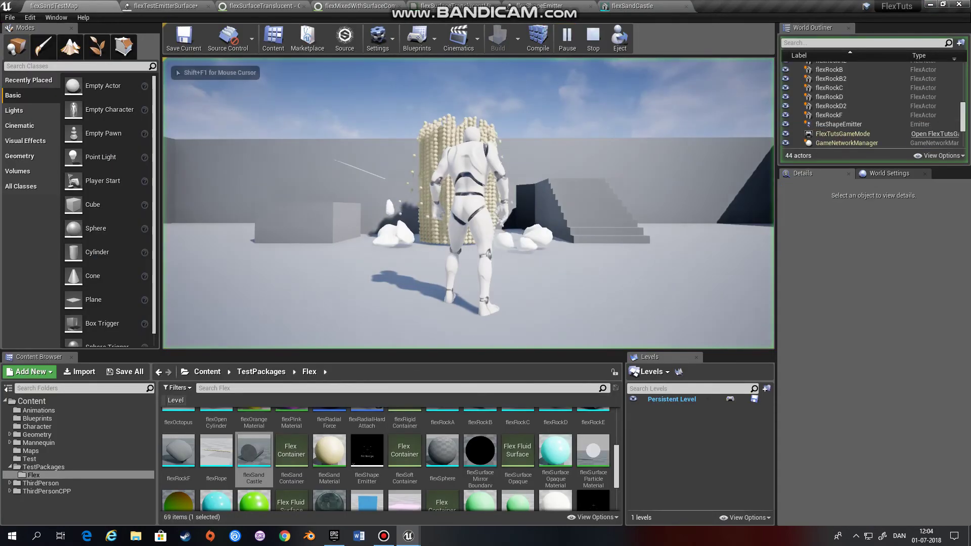
{"action": "key", "text": "w"}
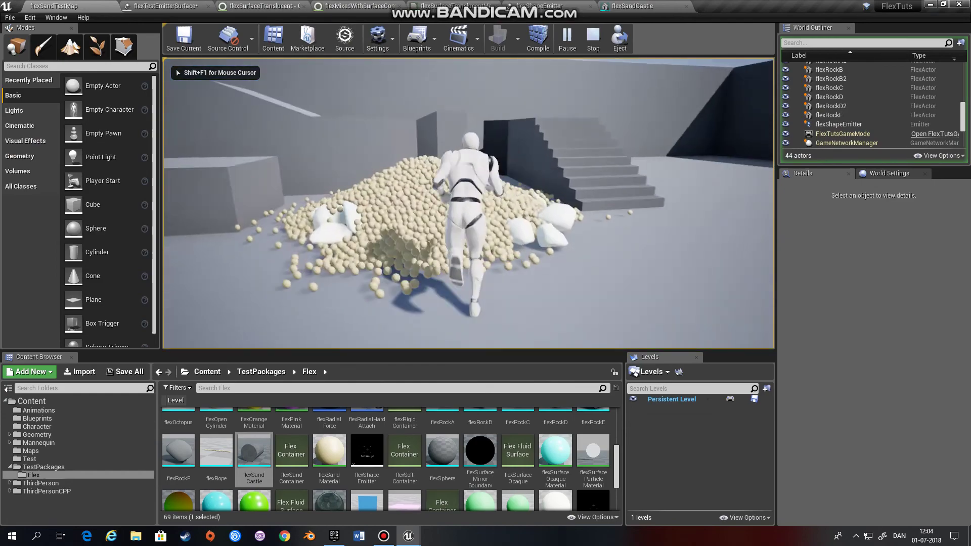
{"action": "key", "text": "w"}
{"action": "key", "text": "s"}
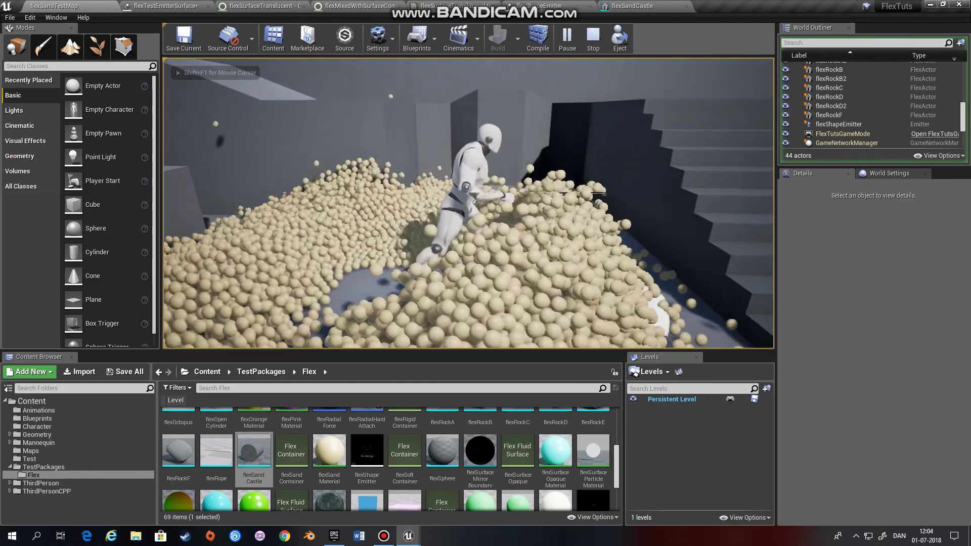
{"action": "key", "text": "a"}
{"action": "key", "text": "w"}
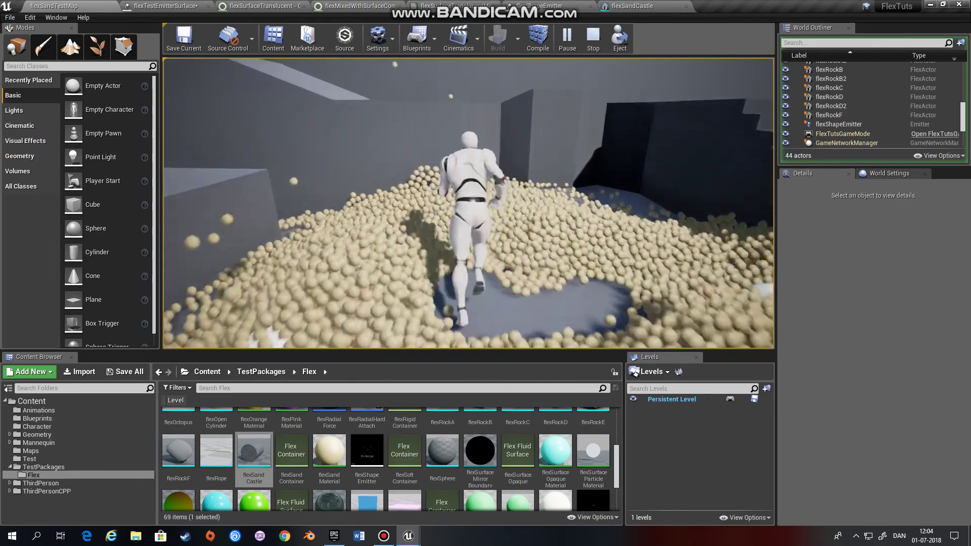
{"action": "key", "text": "d"}
{"action": "key", "text": "s"}
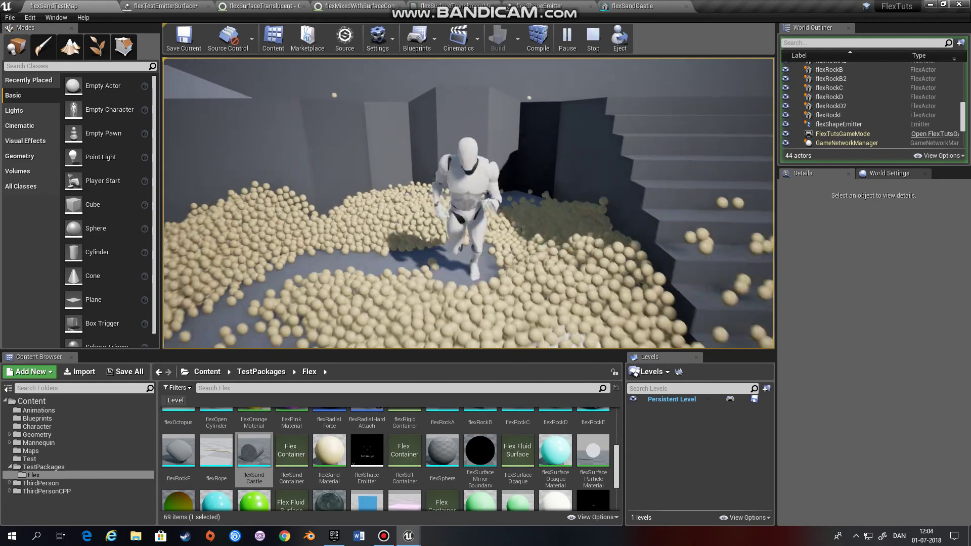
{"action": "key", "text": "a"}
{"action": "key", "text": "s"}
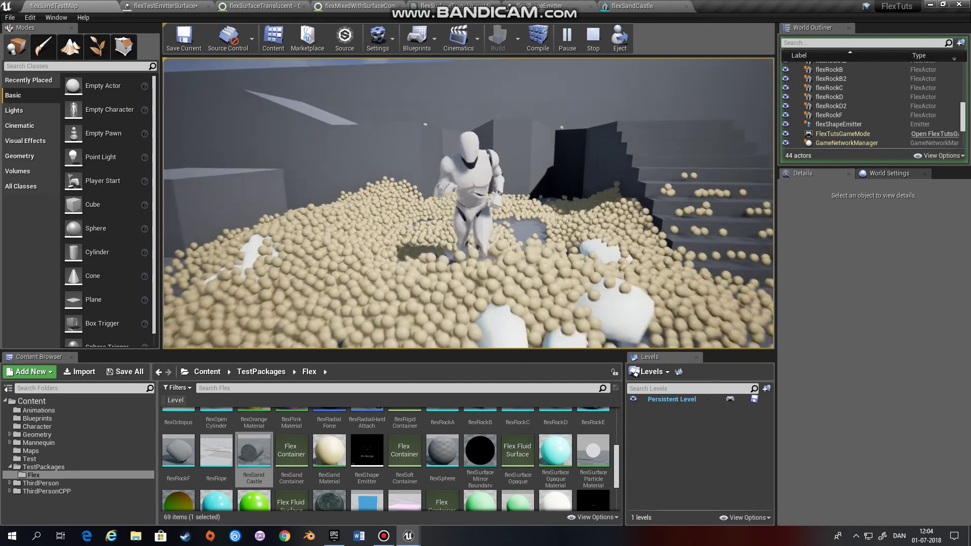
{"action": "key", "text": "a"}
{"action": "key", "text": "w"}
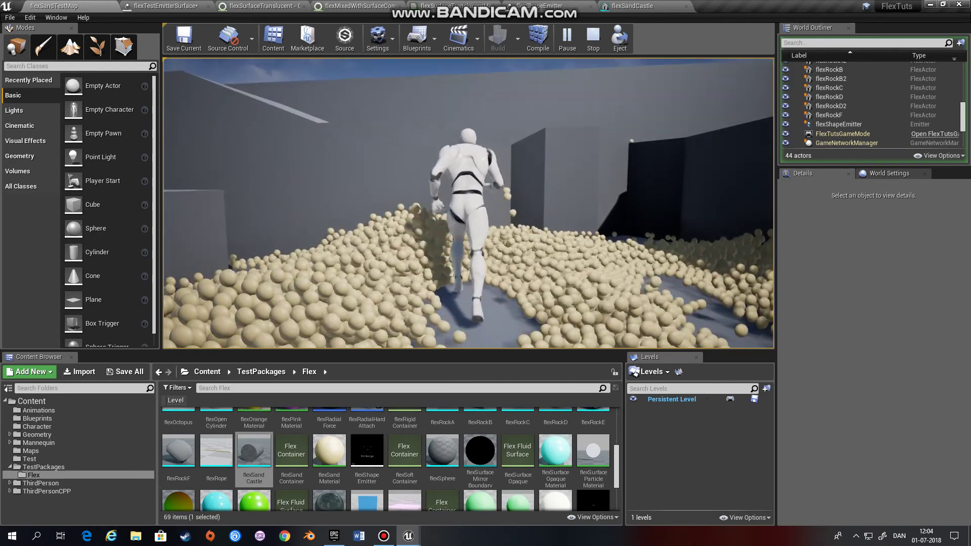
{"action": "key", "text": "d"}
{"action": "key", "text": "s"}
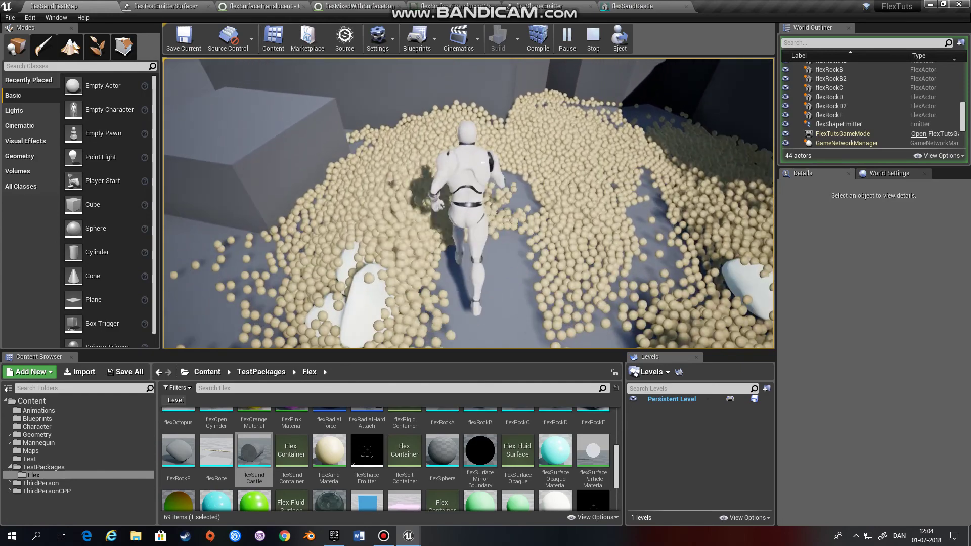
{"action": "key", "text": "s"}
{"action": "key", "text": "w"}
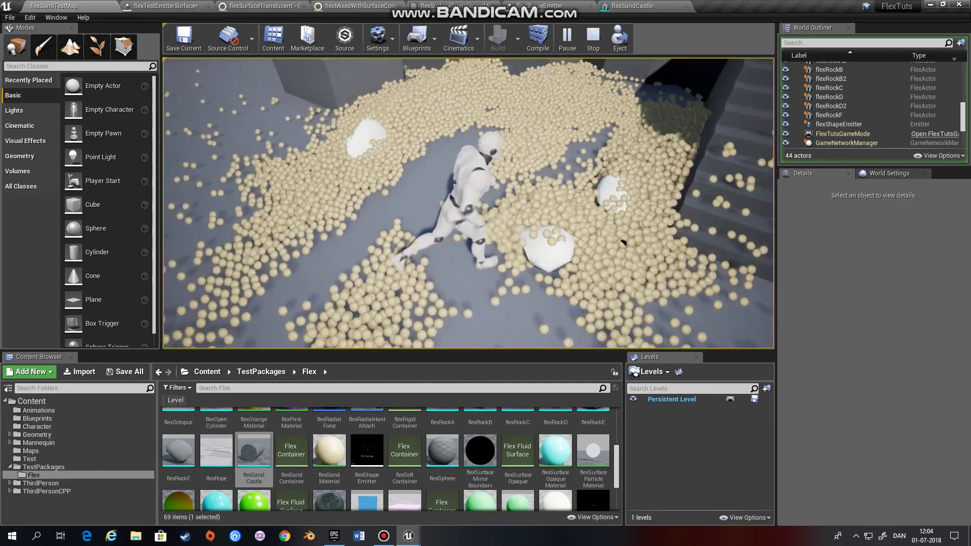
{"action": "key", "text": "s"}
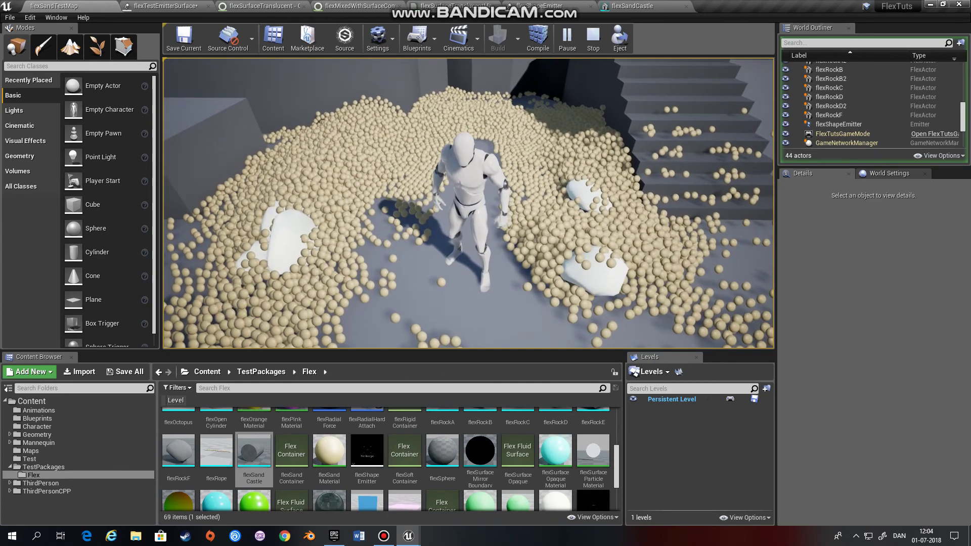
{"action": "key", "text": "w"}
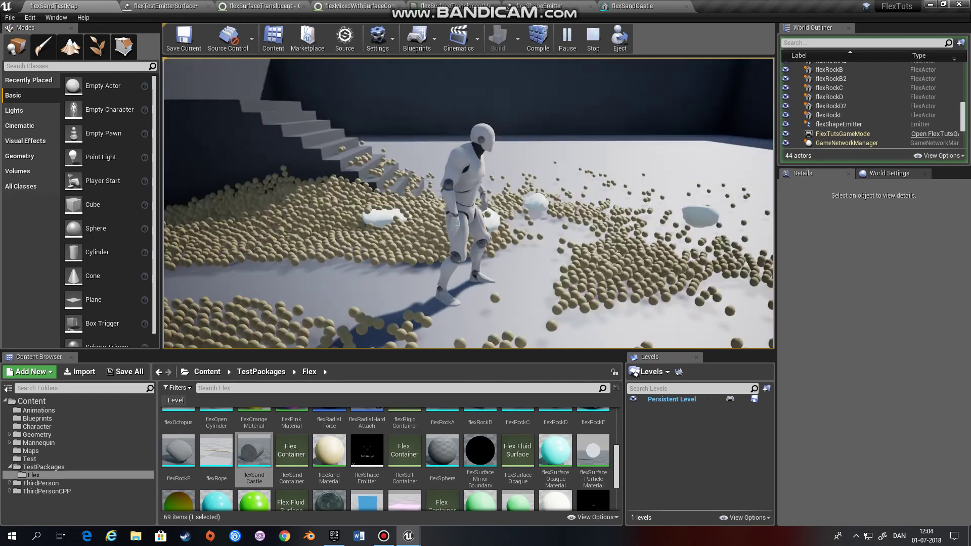
{"action": "key", "text": "w"}
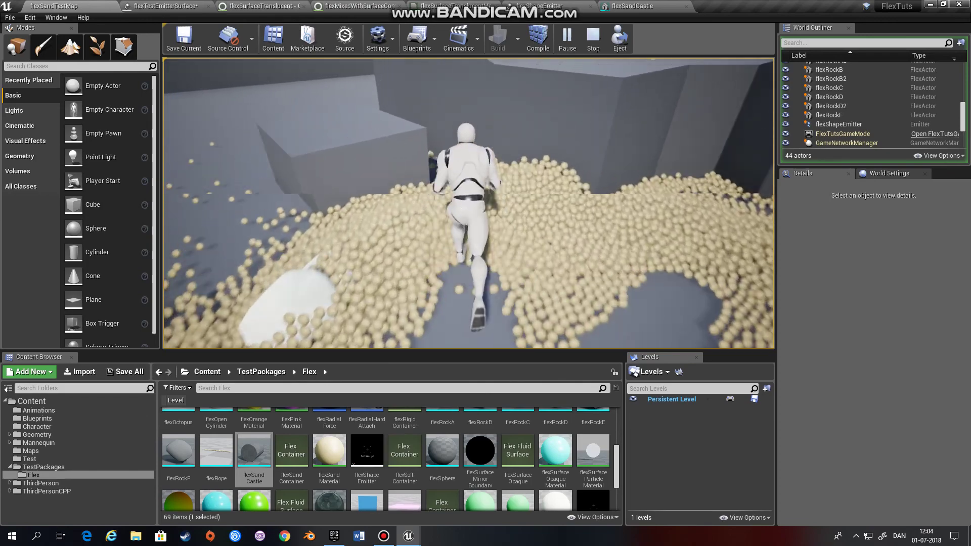
{"action": "key", "text": "w"}
{"action": "key", "text": "d"}
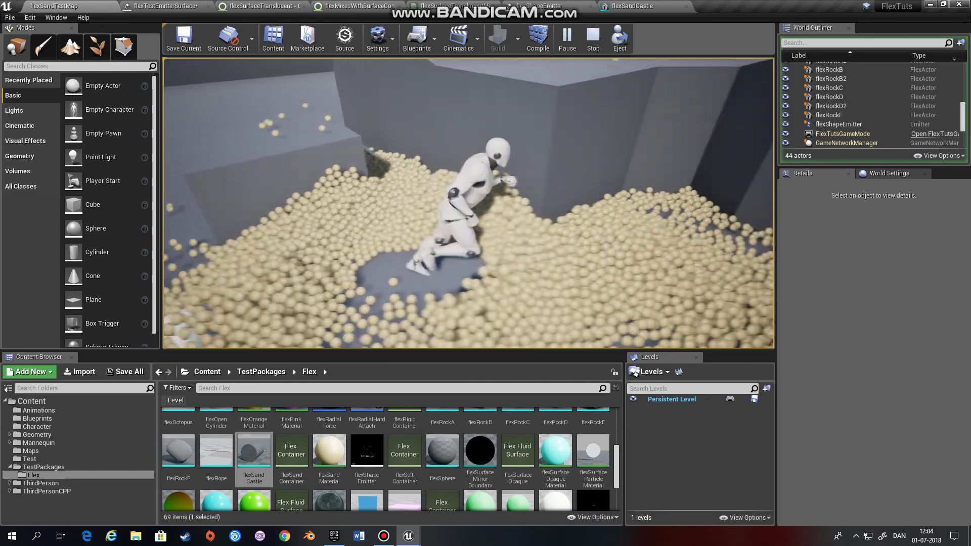
{"action": "key", "text": "s"}
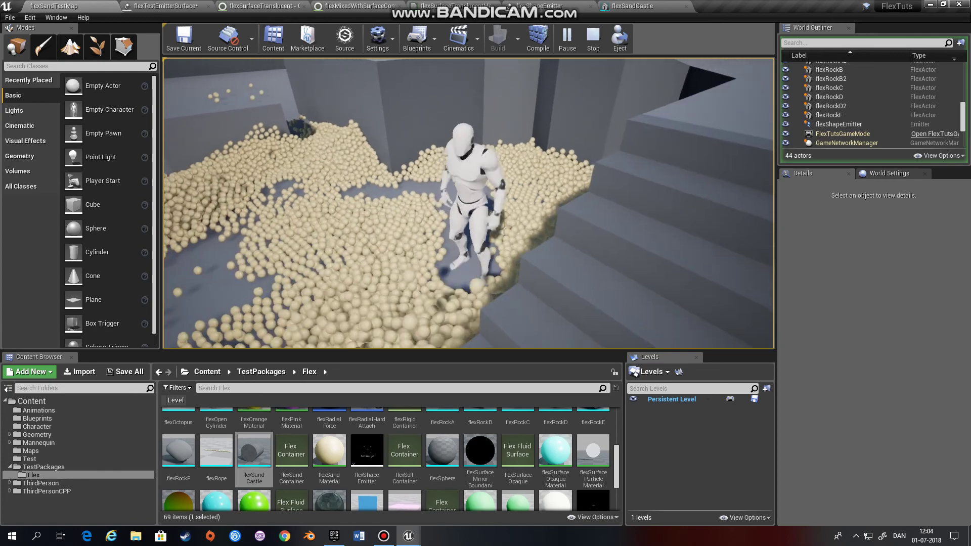
{"action": "key", "text": "a"}
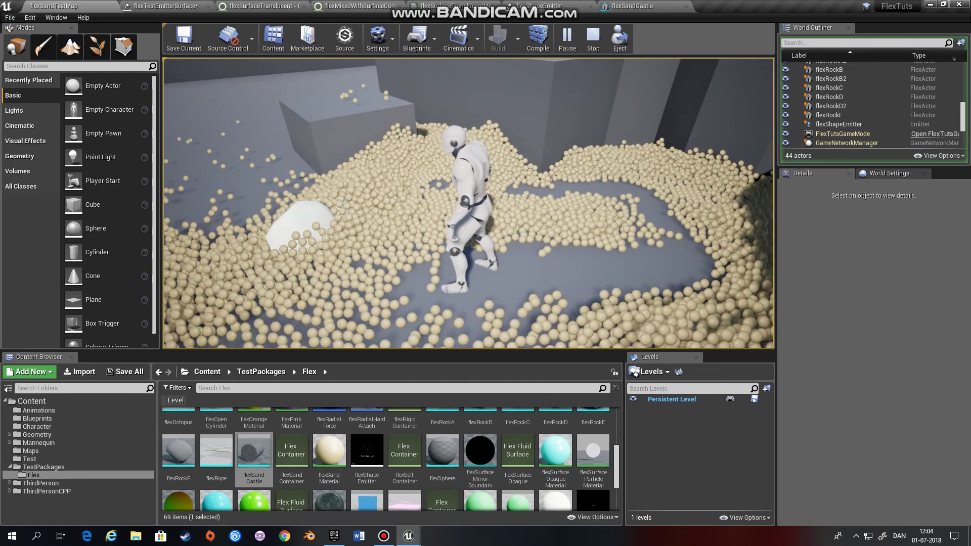